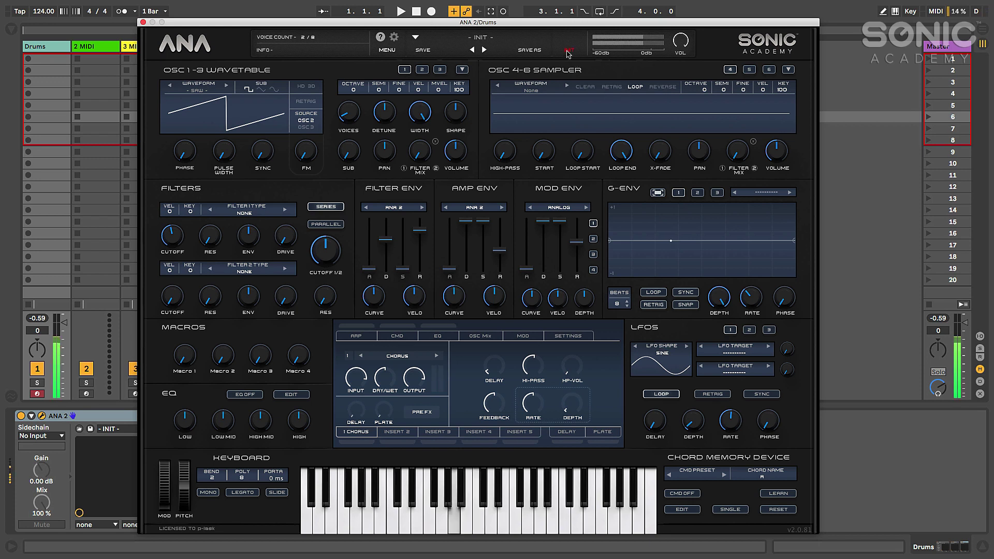
Step: Set oscillator 1's waveform to Sine, raise the amp envelope's attack slightly, and close the ANA 2 window
{"action": "left_click", "coordinate": [226, 85]}
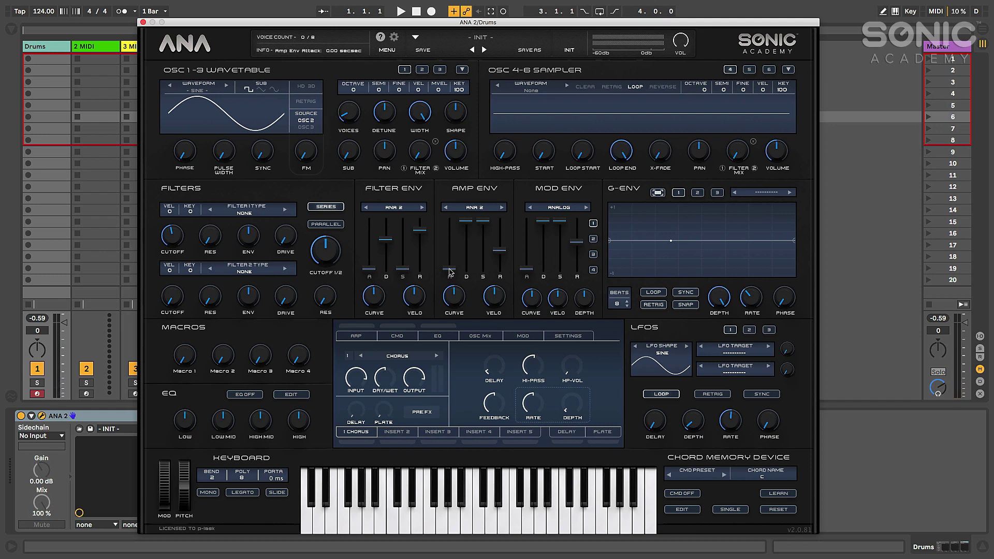
{"action": "left_click_drag", "start_coordinate": [451, 272], "coordinate": [450, 256]}
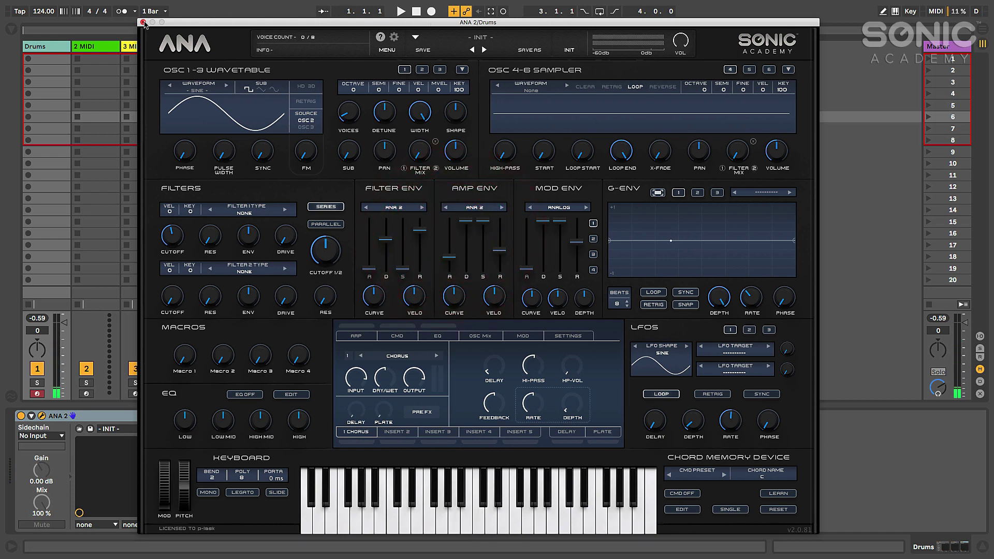
{"action": "left_click", "coordinate": [143, 23]}
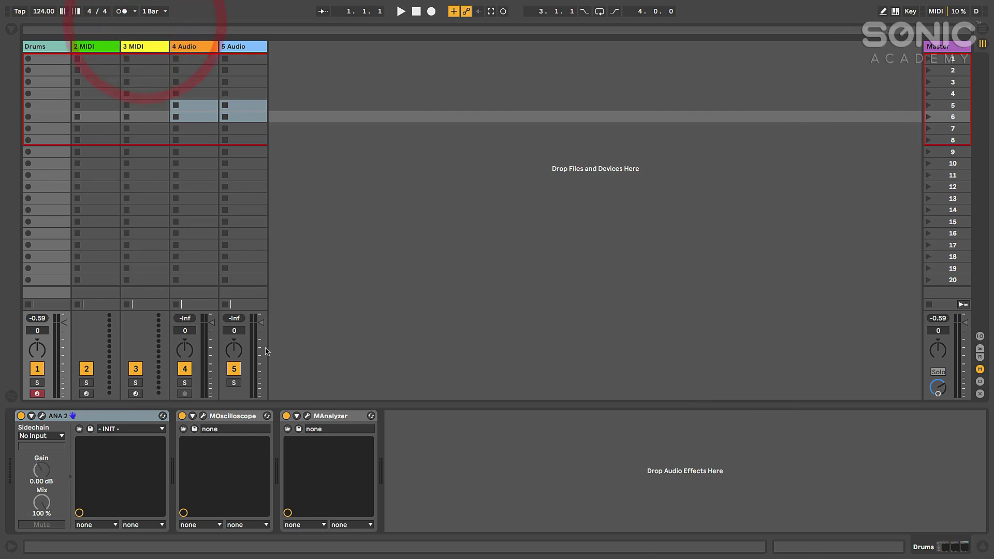
Step: Open the MOscilloscope device's window on the Drums track and play a note to view its waveform
{"action": "left_click", "coordinate": [231, 417]}
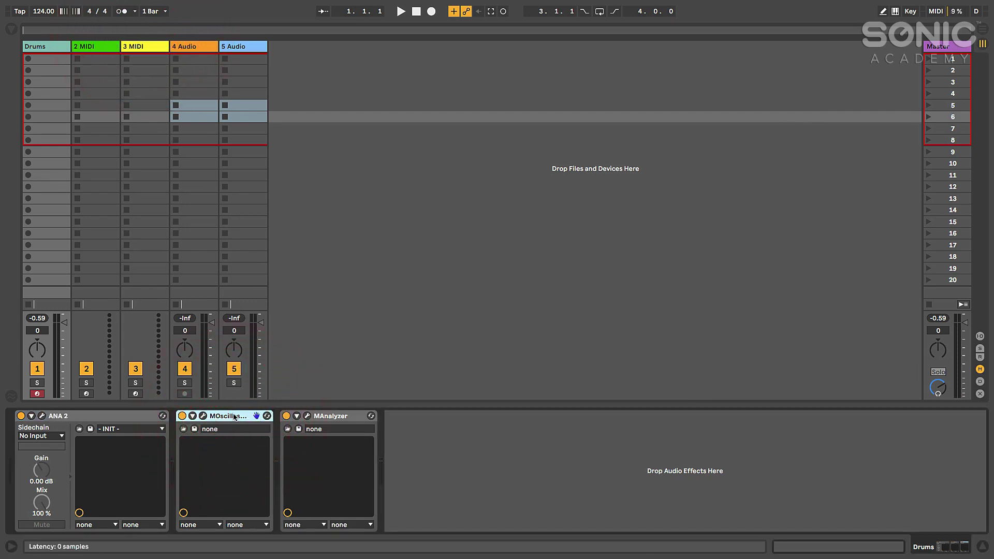
{"action": "left_click", "coordinate": [203, 416]}
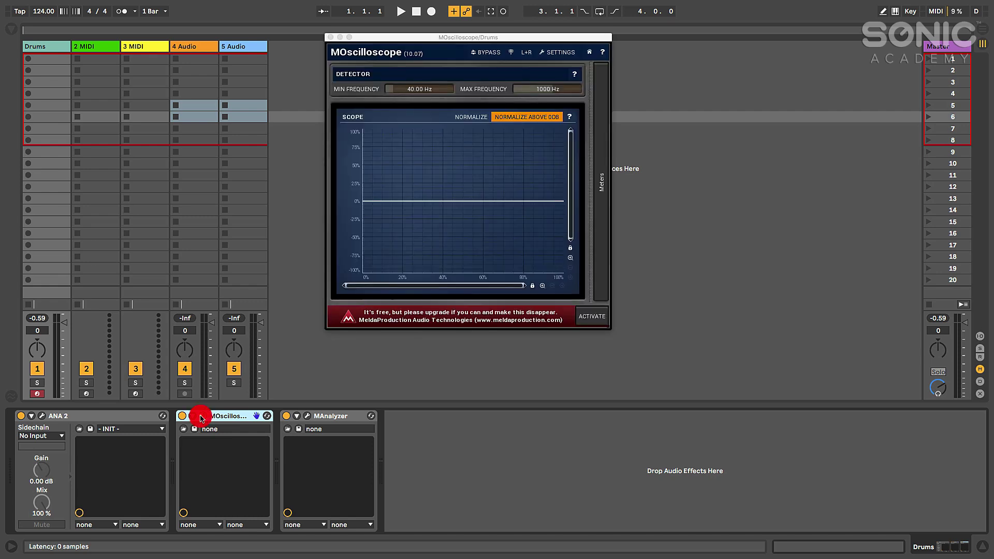
{"action": "left_click_drag", "start_coordinate": [424, 38], "coordinate": [413, 38]}
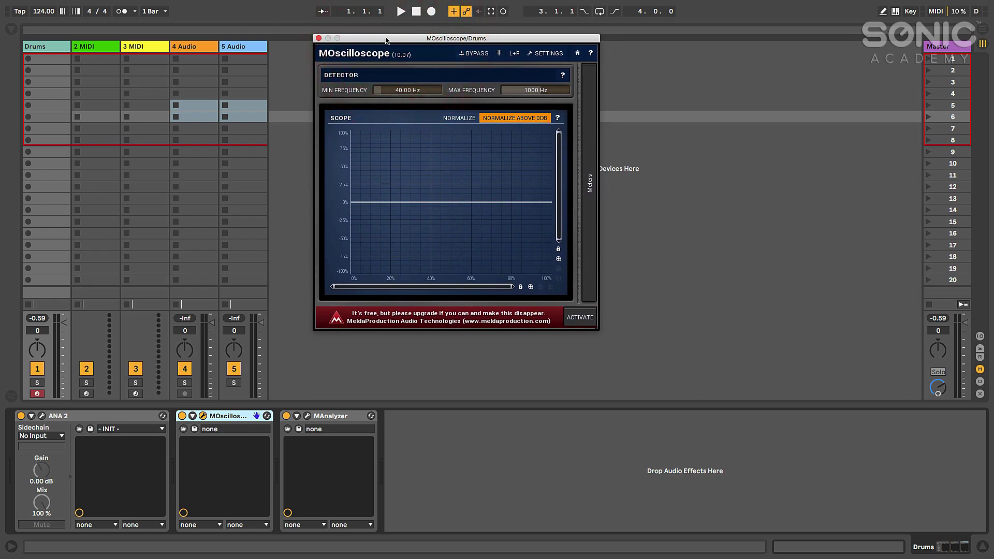
{"action": "key", "text": "a"}
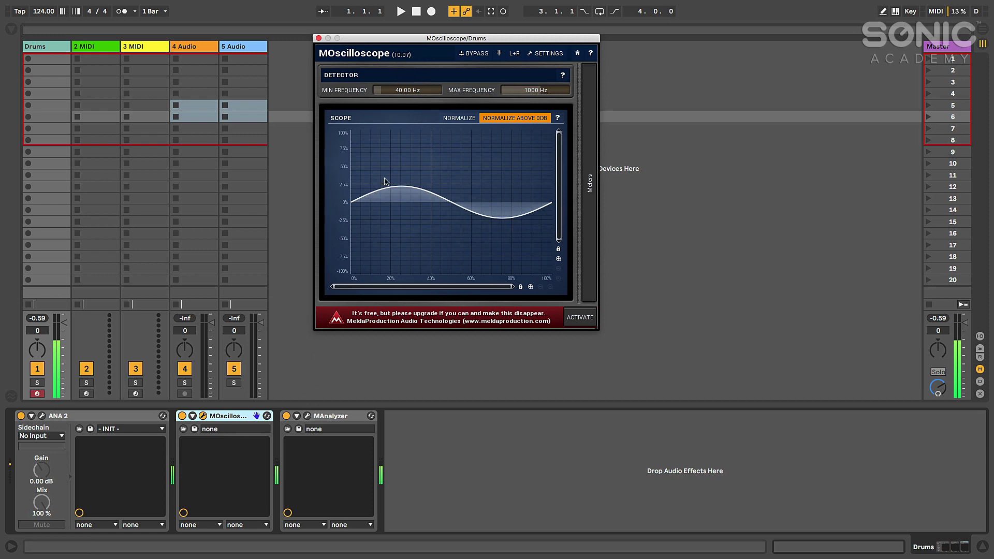
Step: Open MAnalyzer beside MOscilloscope for a brief look at both windows, and close MAnalyzer again
{"action": "left_click", "coordinate": [307, 416]}
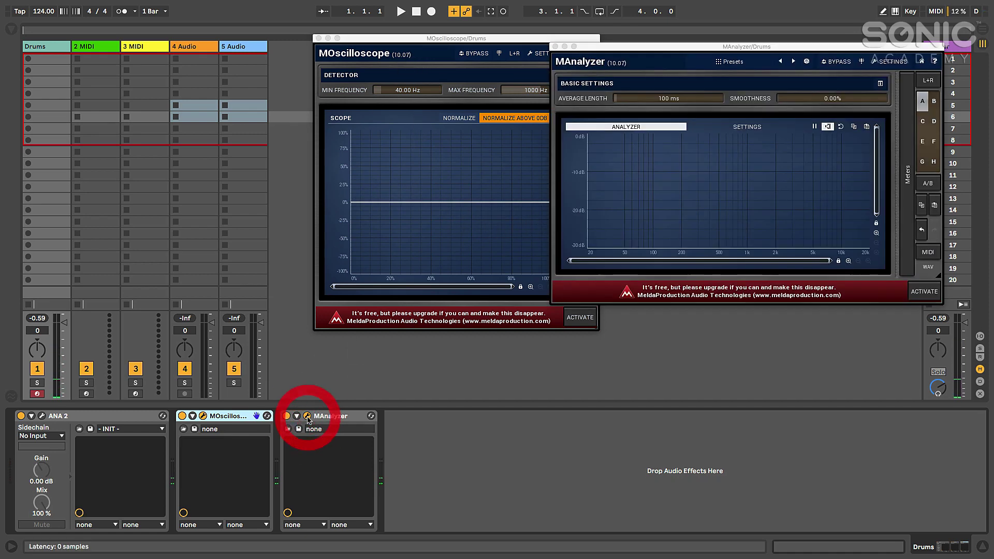
{"action": "left_click_drag", "start_coordinate": [469, 44], "coordinate": [390, 41]}
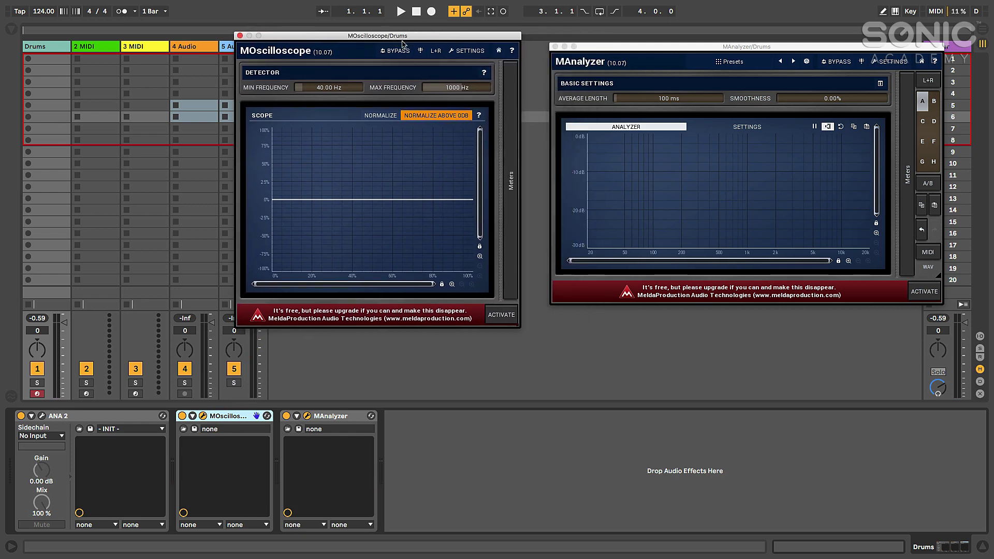
{"action": "left_click_drag", "start_coordinate": [669, 47], "coordinate": [653, 48]}
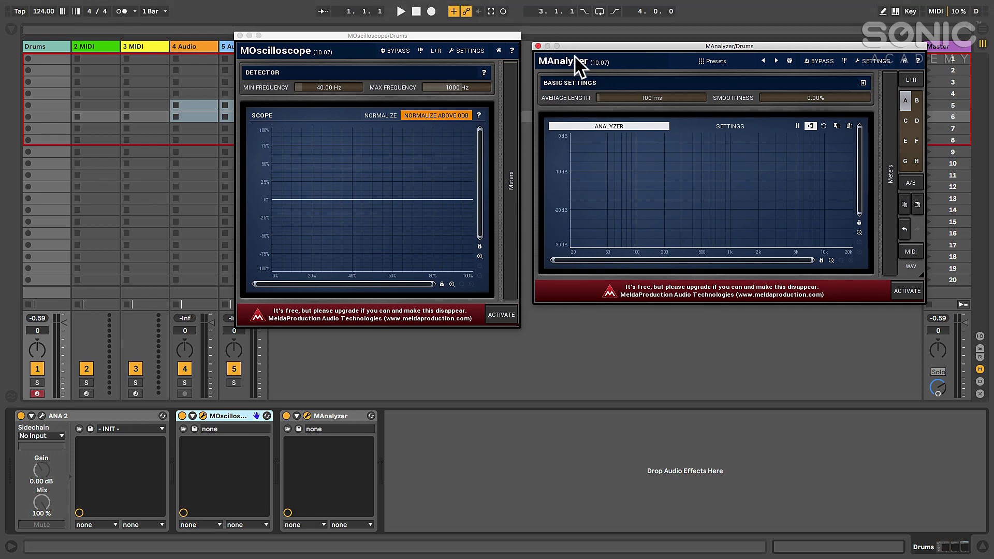
{"action": "left_click_drag", "start_coordinate": [588, 48], "coordinate": [594, 60]}
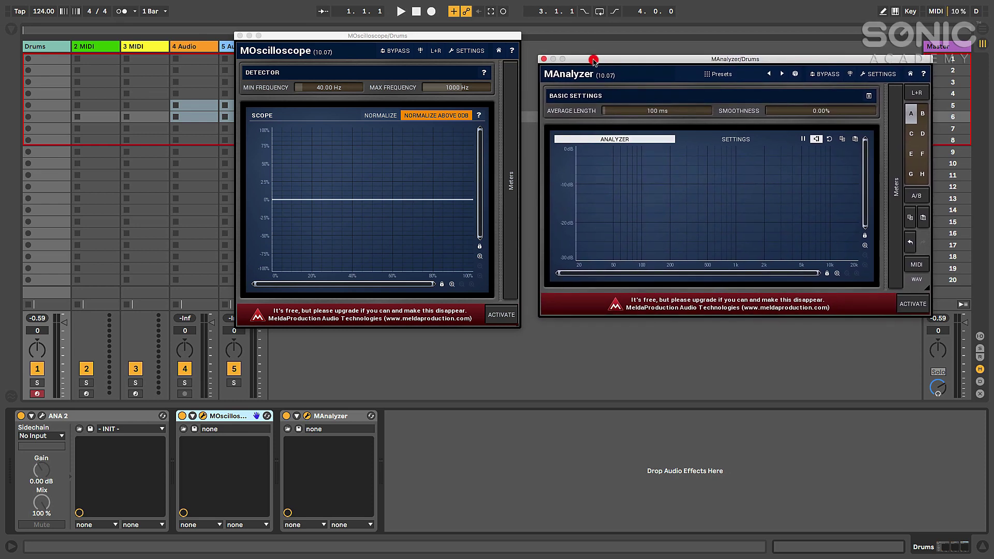
{"action": "left_click", "coordinate": [543, 59]}
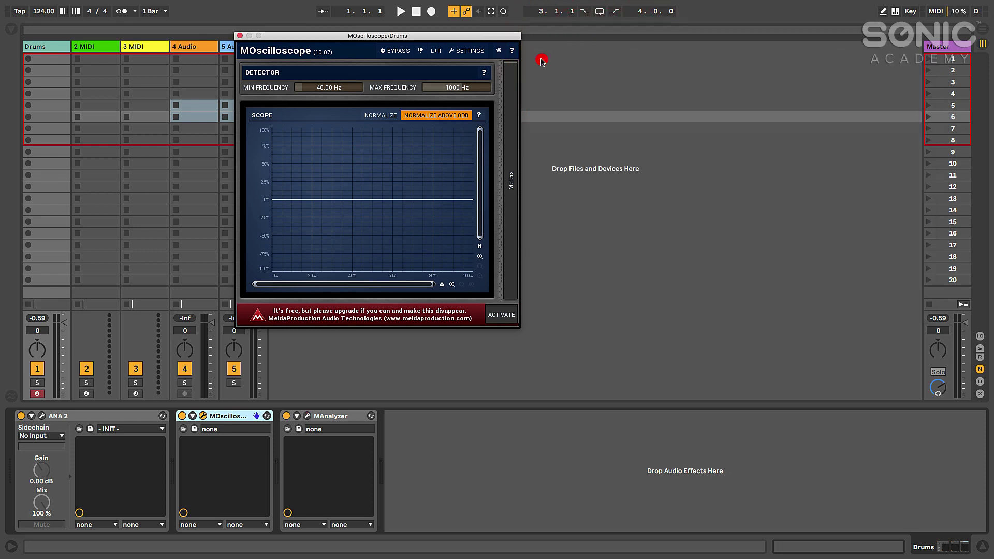
{"action": "left_click_drag", "start_coordinate": [332, 37], "coordinate": [367, 45]}
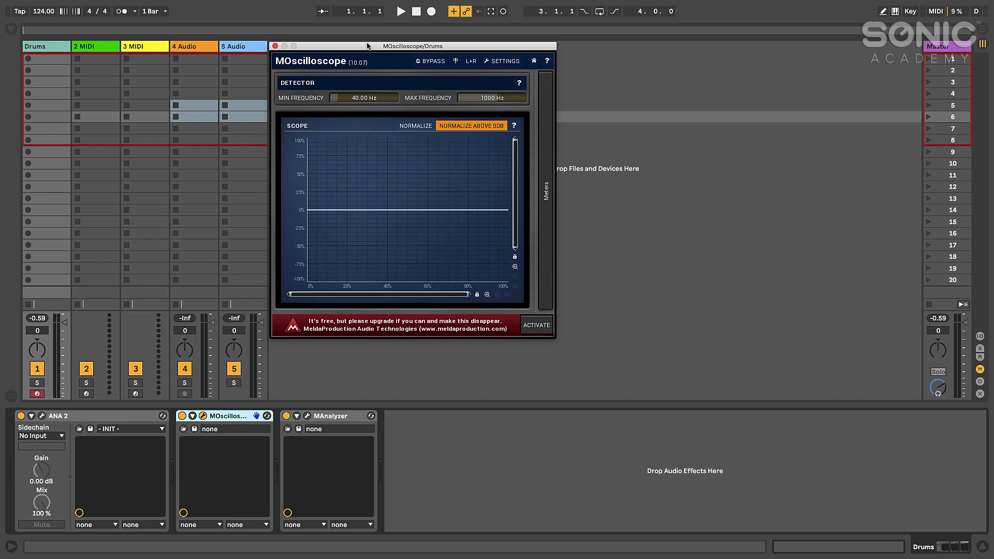
{"action": "left_click_drag", "start_coordinate": [367, 46], "coordinate": [358, 45]}
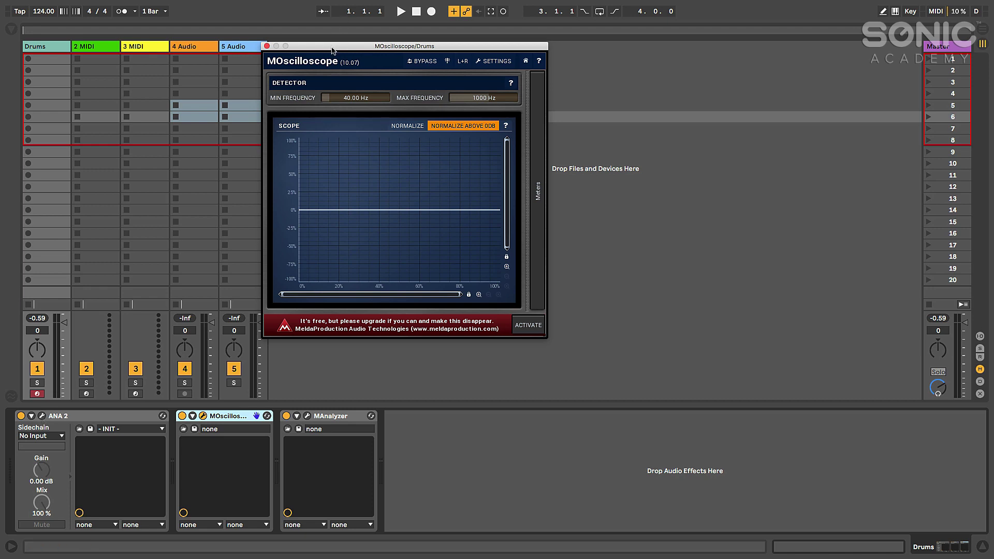
{"action": "left_click_drag", "start_coordinate": [331, 47], "coordinate": [267, 19]}
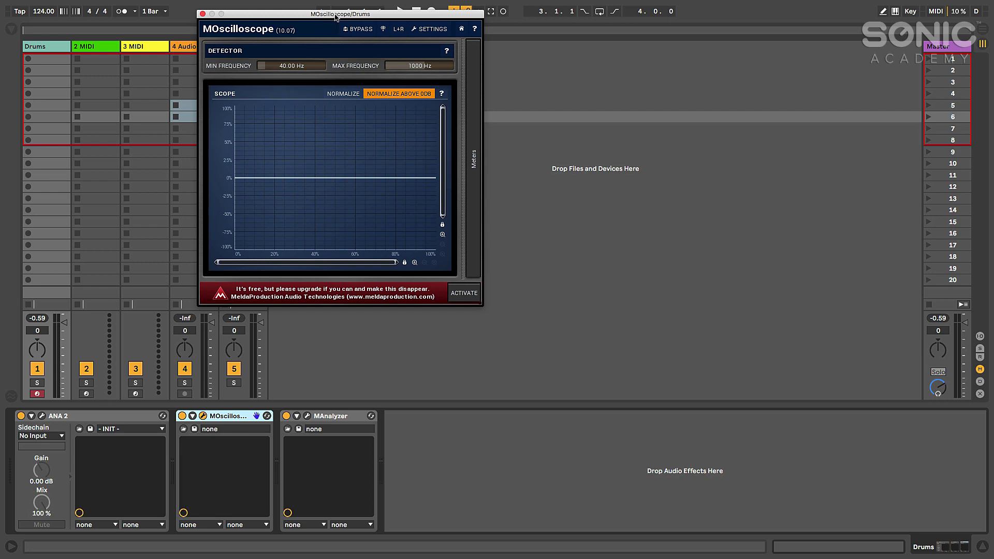
Step: Open the ANA 2 synth window and arrange it side by side with the MOscilloscope window
{"action": "left_click_drag", "start_coordinate": [335, 17], "coordinate": [598, 29]}
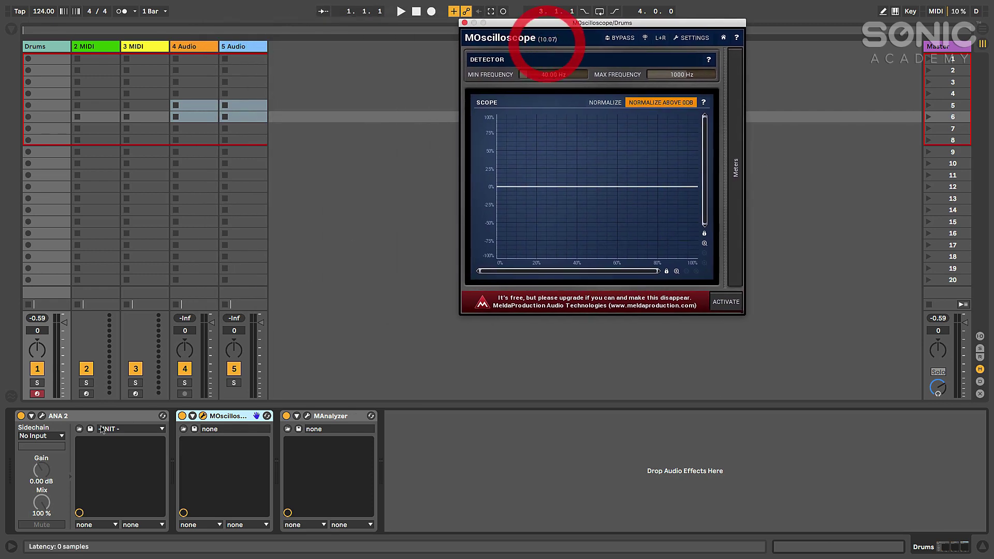
{"action": "left_click", "coordinate": [41, 416]}
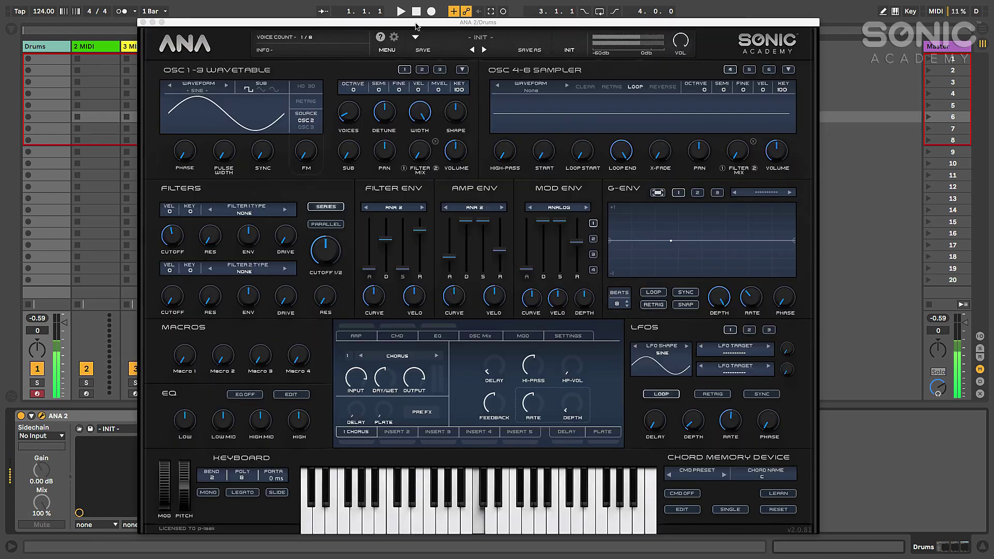
{"action": "left_click_drag", "start_coordinate": [420, 23], "coordinate": [303, 43]}
{"action": "left_click_drag", "start_coordinate": [507, 21], "coordinate": [641, 22]}
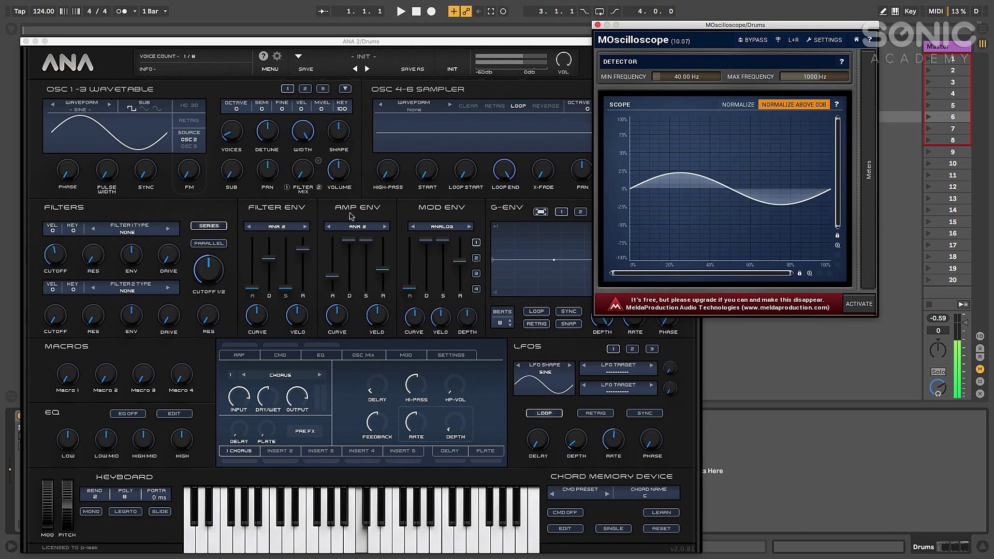
{"action": "left_click", "coordinate": [341, 174]}
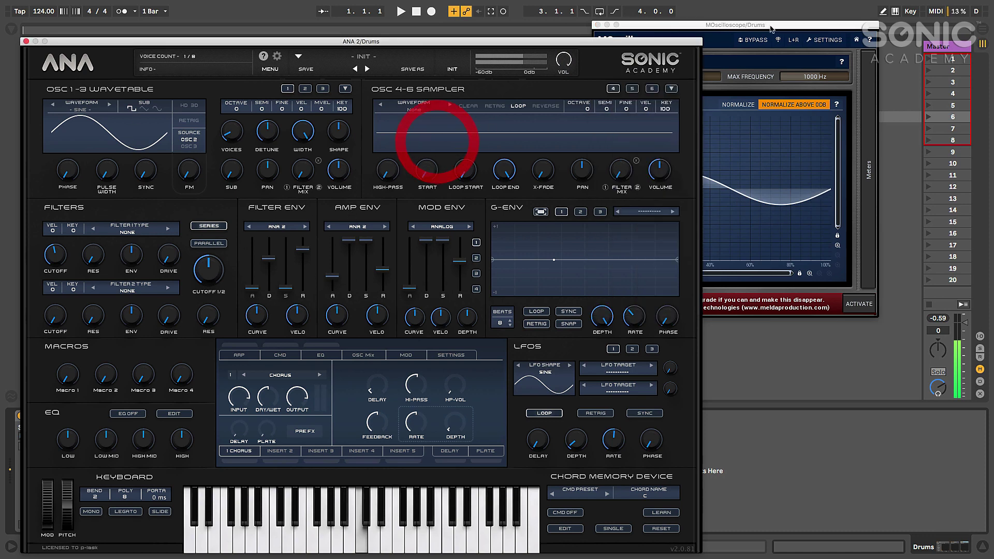
{"action": "left_click_drag", "start_coordinate": [762, 26], "coordinate": [875, 32]}
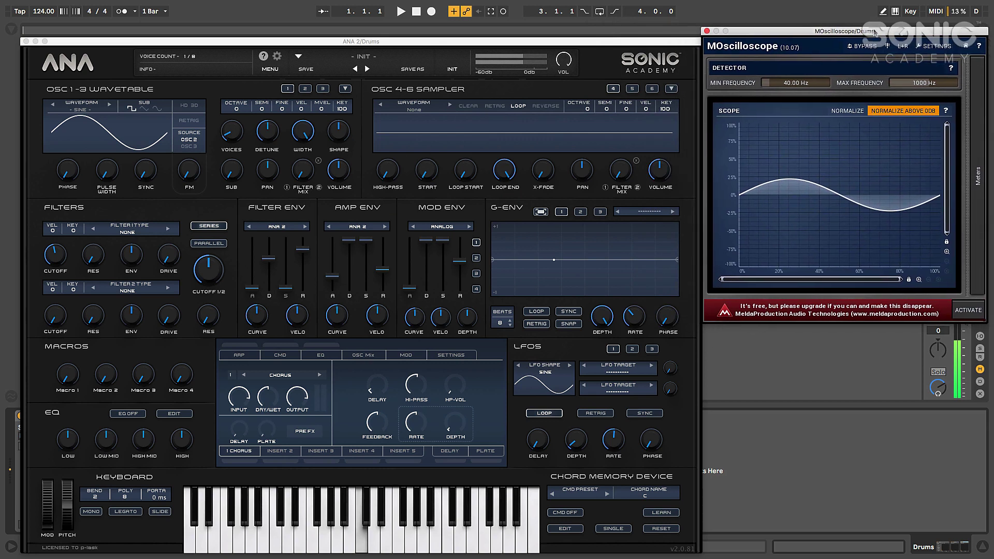
Step: Raise oscillator 1's volume to maximum and bring it back down to about -9.28 dB while watching the scope
{"action": "left_click_drag", "start_coordinate": [336, 171], "coordinate": [334, 97]}
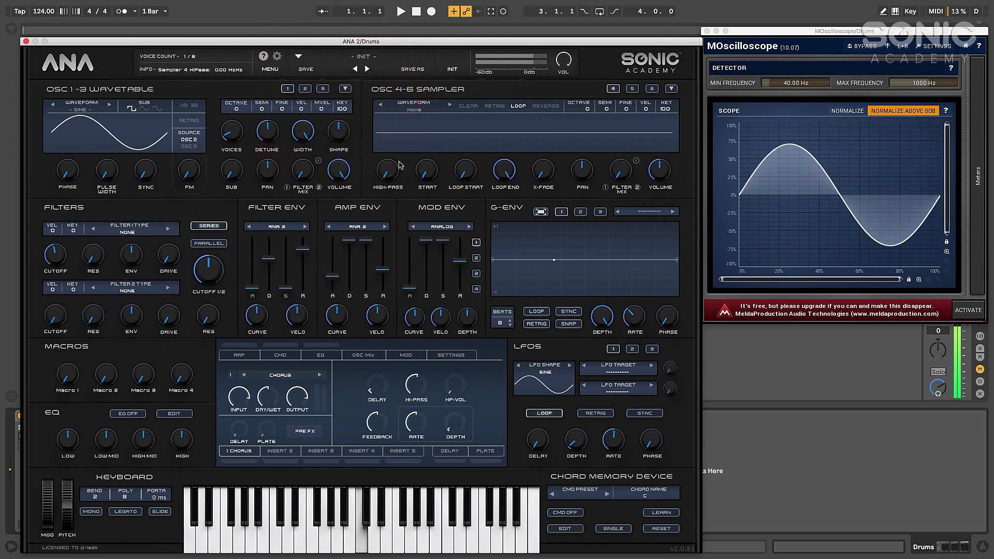
{"action": "left_click_drag", "start_coordinate": [343, 173], "coordinate": [337, 230]}
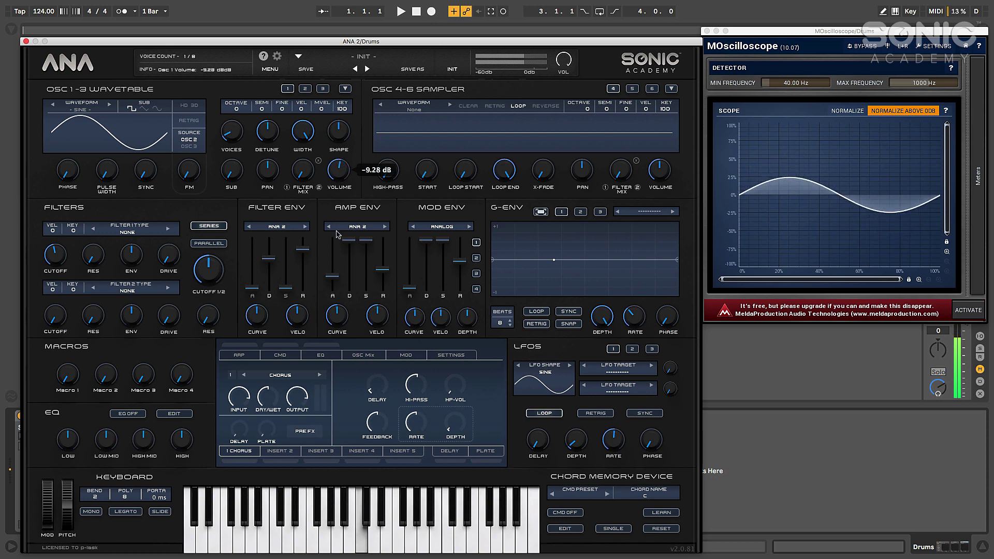
{"action": "left_click_drag", "start_coordinate": [336, 179], "coordinate": [339, 178]}
{"action": "left_click_drag", "start_coordinate": [389, 43], "coordinate": [391, 28]}
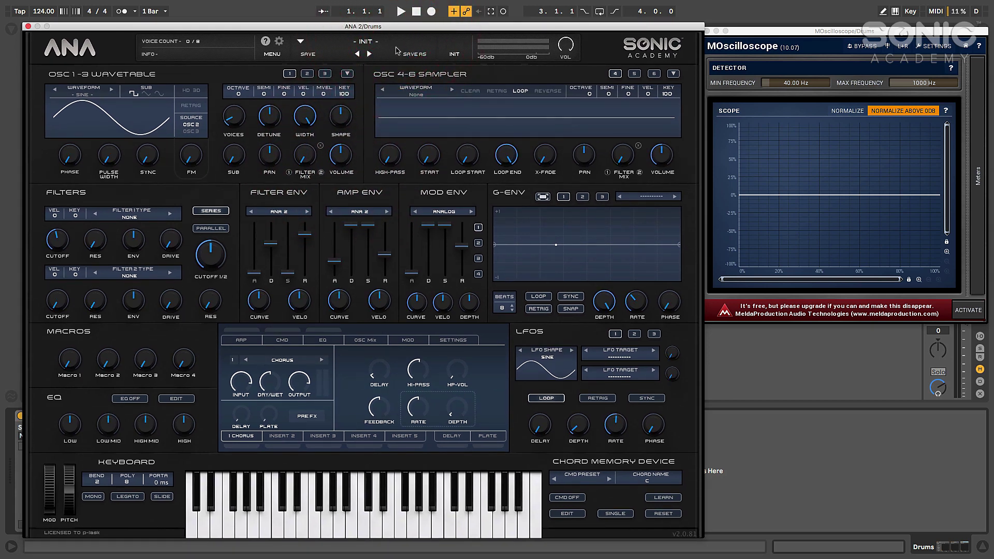
{"action": "left_click_drag", "start_coordinate": [385, 26], "coordinate": [383, 21]}
{"action": "left_click_drag", "start_coordinate": [756, 30], "coordinate": [760, 31]}
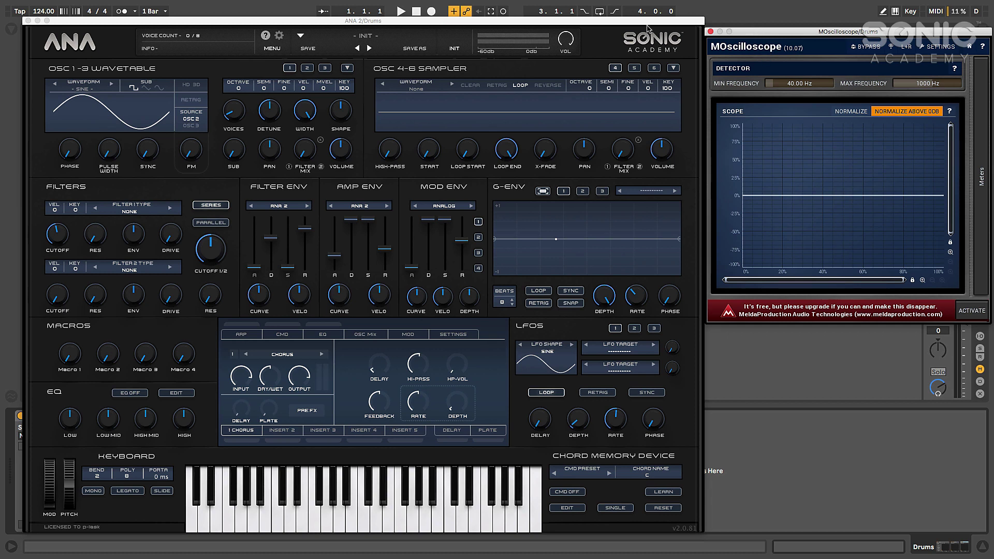
{"action": "left_click_drag", "start_coordinate": [636, 27], "coordinate": [635, 26]}
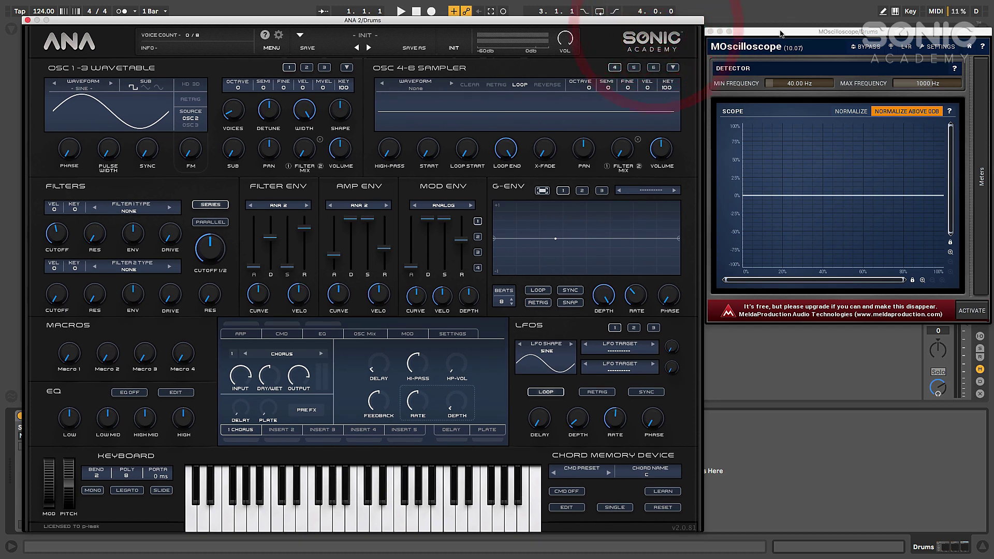
{"action": "left_click_drag", "start_coordinate": [780, 34], "coordinate": [783, 36]}
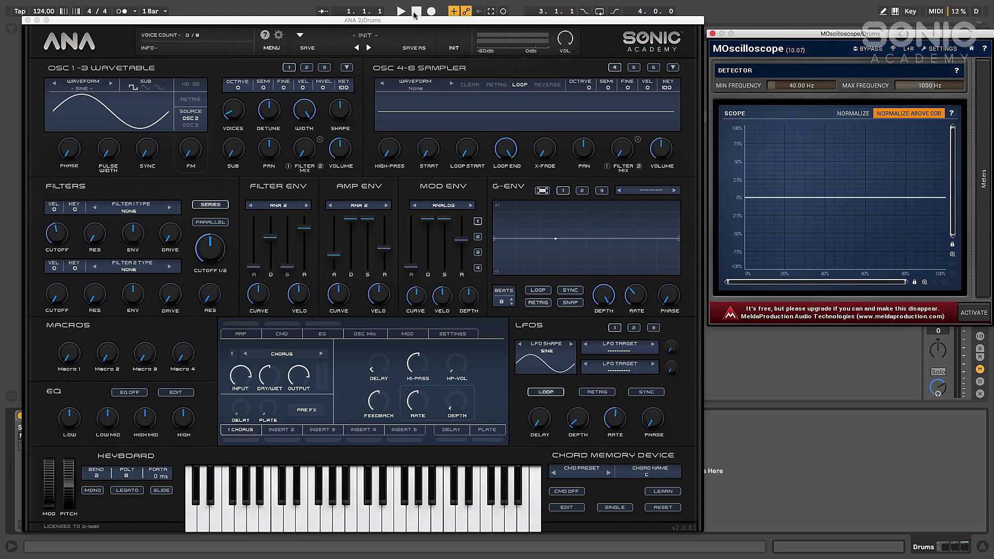
{"action": "left_click_drag", "start_coordinate": [413, 22], "coordinate": [404, 22]}
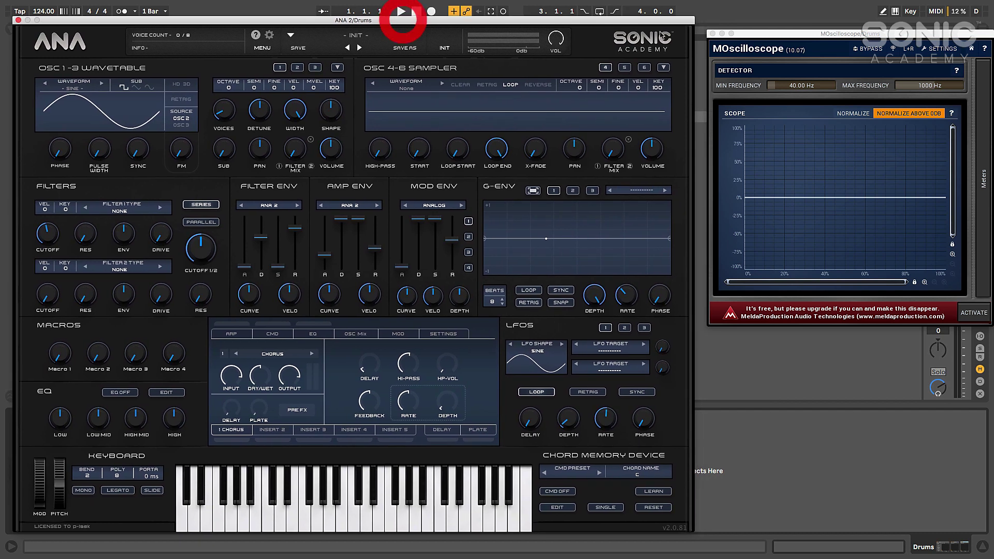
{"action": "left_click_drag", "start_coordinate": [754, 35], "coordinate": [749, 37]}
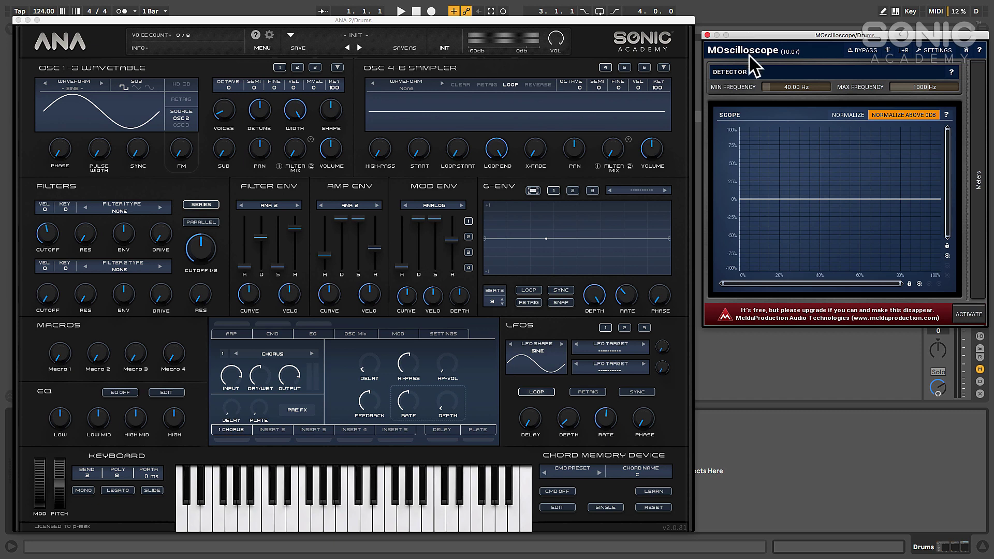
{"action": "left_click_drag", "start_coordinate": [756, 39], "coordinate": [755, 39]}
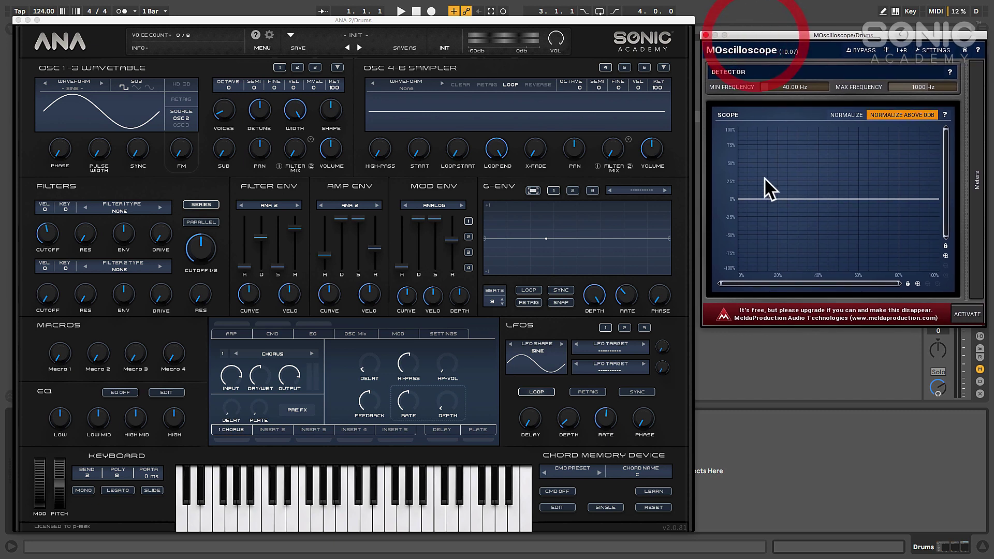
Step: Replace the MOscilloscope and ANA 2 windows with MAnalyzer and view the frequency spectrum of a played note
{"action": "left_click", "coordinate": [705, 35]}
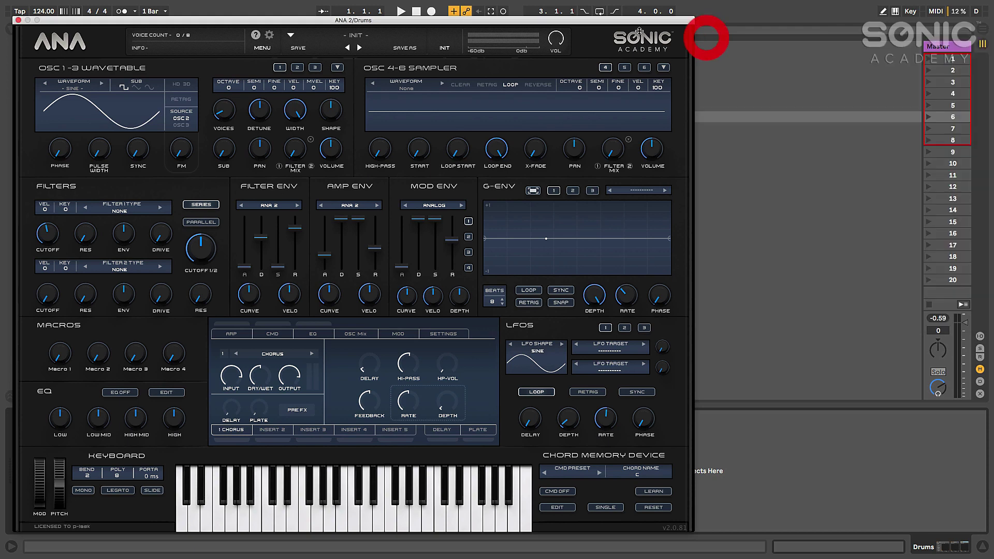
{"action": "left_click", "coordinate": [17, 19]}
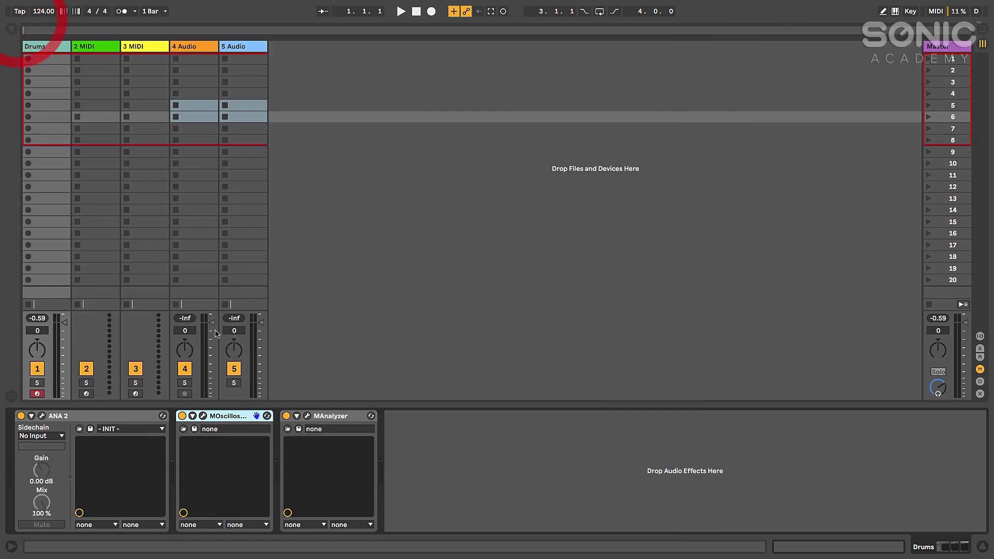
{"action": "left_click", "coordinate": [307, 416]}
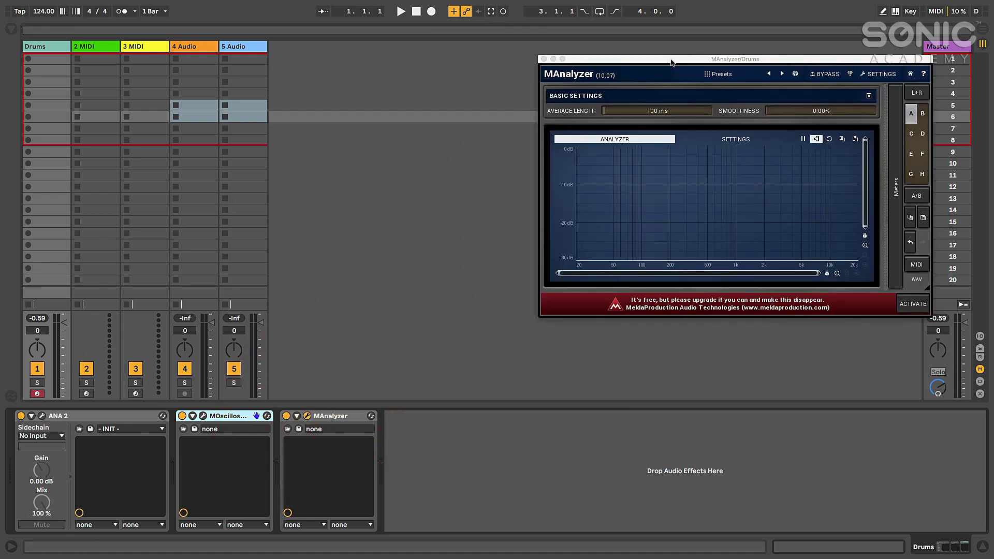
{"action": "left_click_drag", "start_coordinate": [672, 60], "coordinate": [673, 52]}
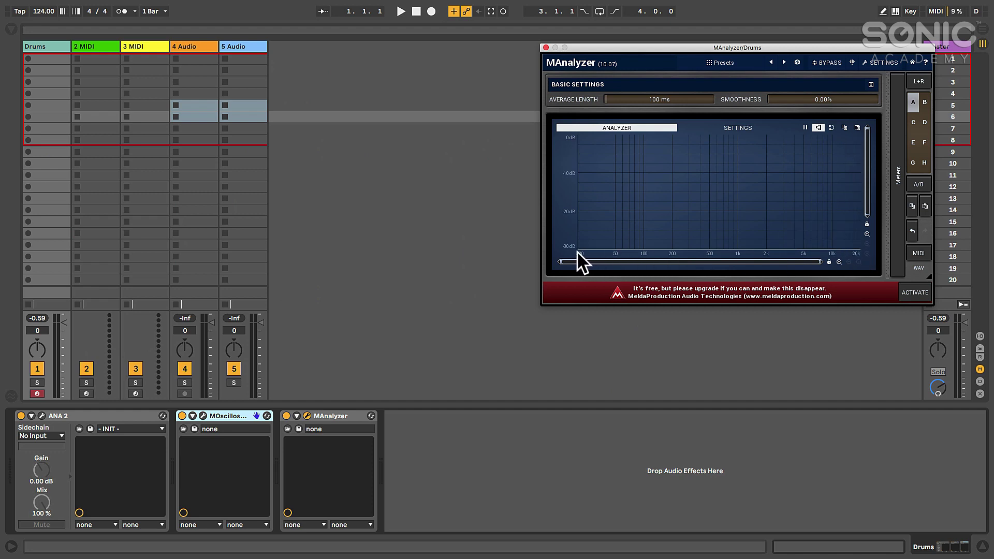
{"action": "mouse_move", "coordinate": [578, 249]}
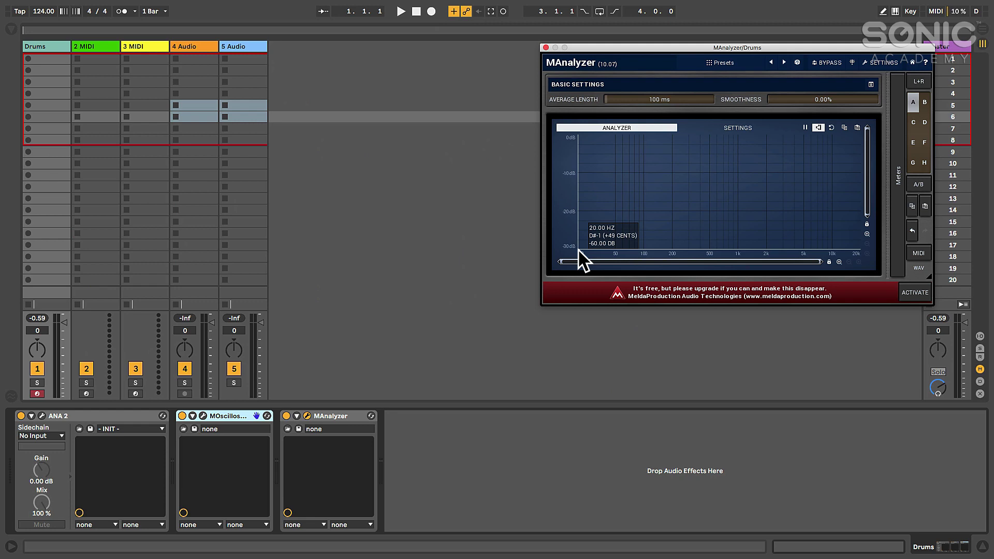
{"action": "left_click_drag", "start_coordinate": [658, 48], "coordinate": [707, 47]}
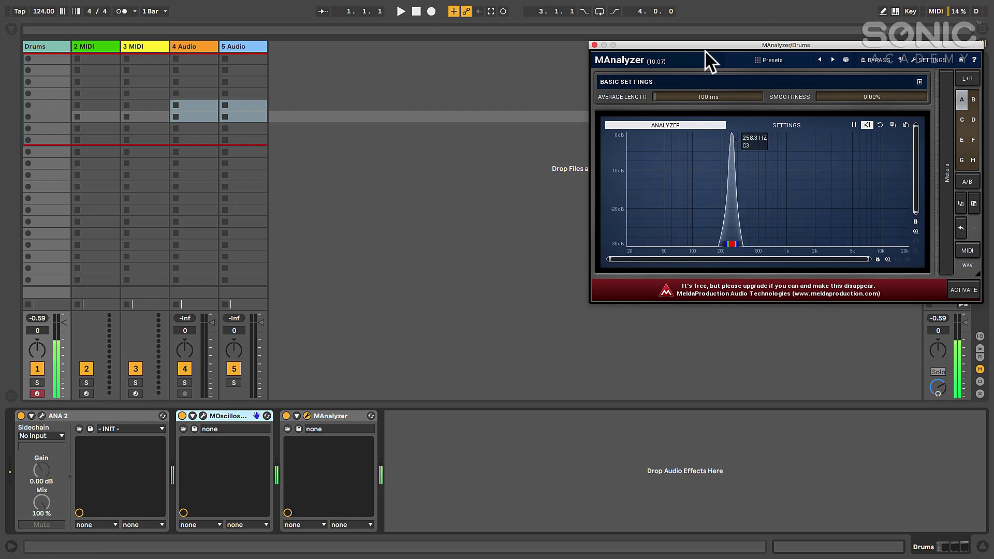
Step: Open MOscilloscope and place it beside MAnalyzer to view the waveform and spectrum of the held note together
{"action": "left_click_drag", "start_coordinate": [684, 49], "coordinate": [648, 53]}
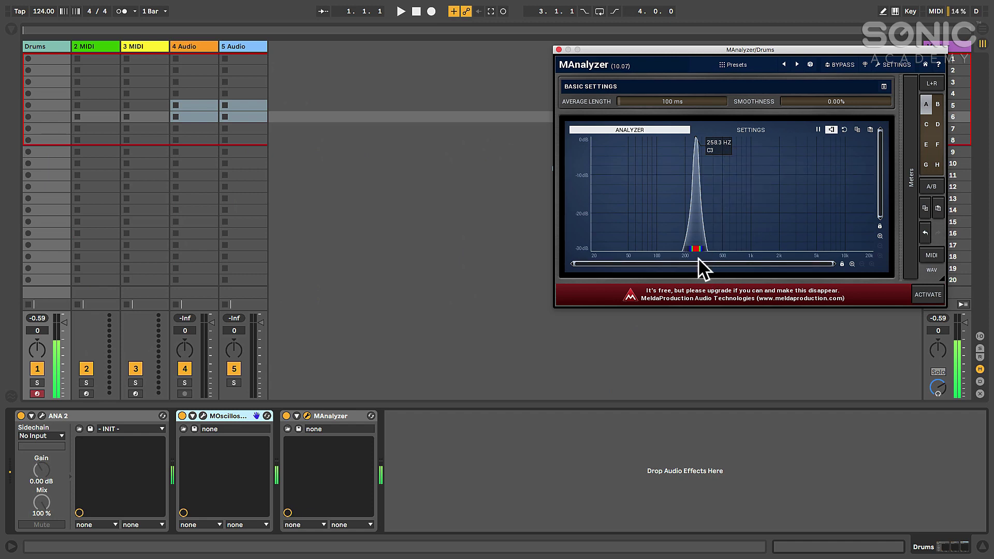
{"action": "left_click", "coordinate": [203, 416]}
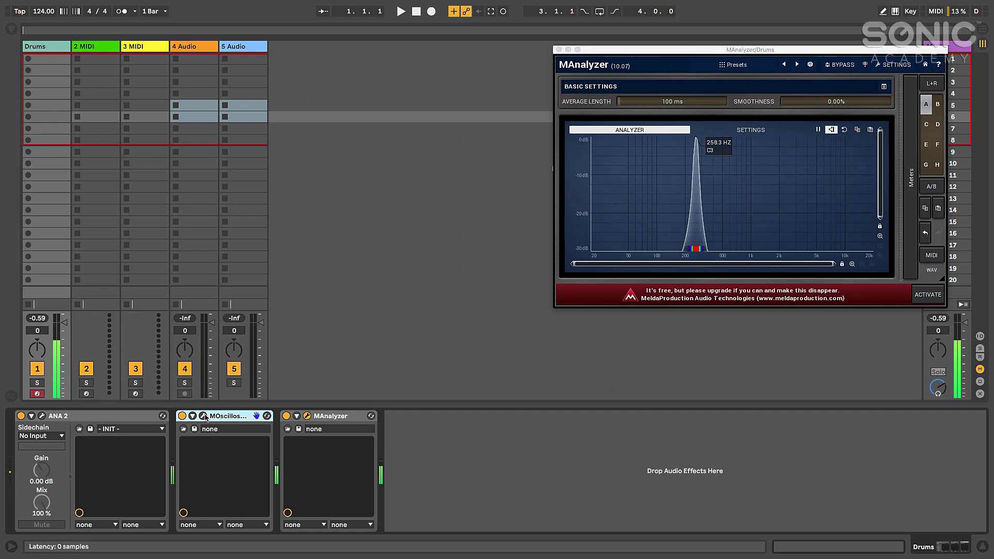
{"action": "left_click_drag", "start_coordinate": [820, 55], "coordinate": [365, 51]}
{"action": "left_click", "coordinate": [258, 166]}
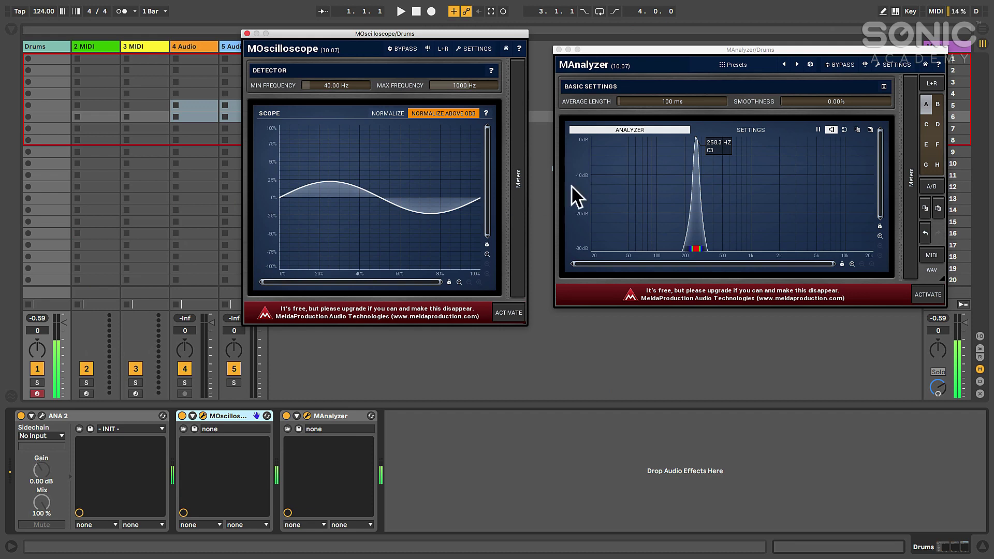
{"action": "mouse_move", "coordinate": [696, 143]}
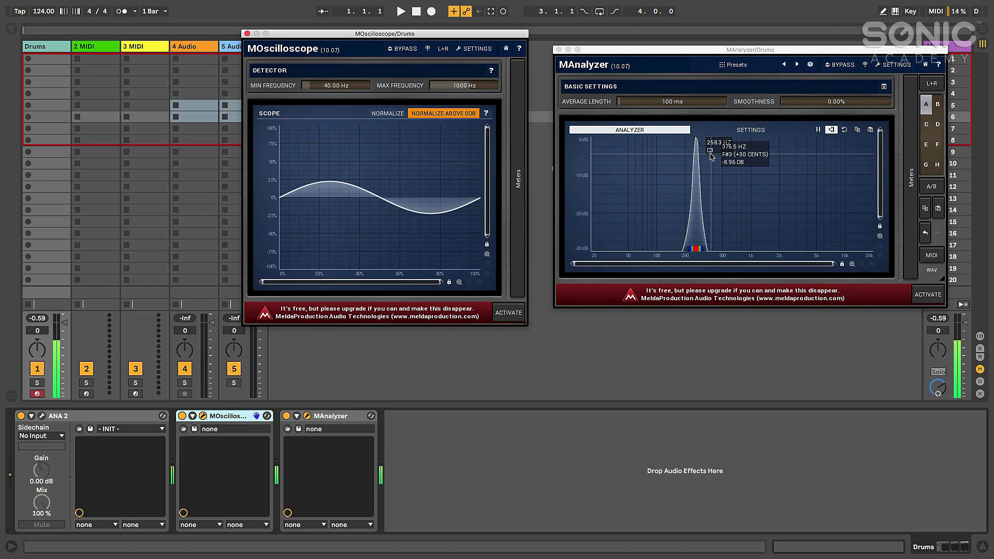
Step: Rearrange the MOscilloscope and MAnalyzer windows side by side and play different notes to compare waveform and frequency peak
{"action": "left_click_drag", "start_coordinate": [694, 53], "coordinate": [703, 60]}
{"action": "left_click_drag", "start_coordinate": [420, 34], "coordinate": [453, 45]}
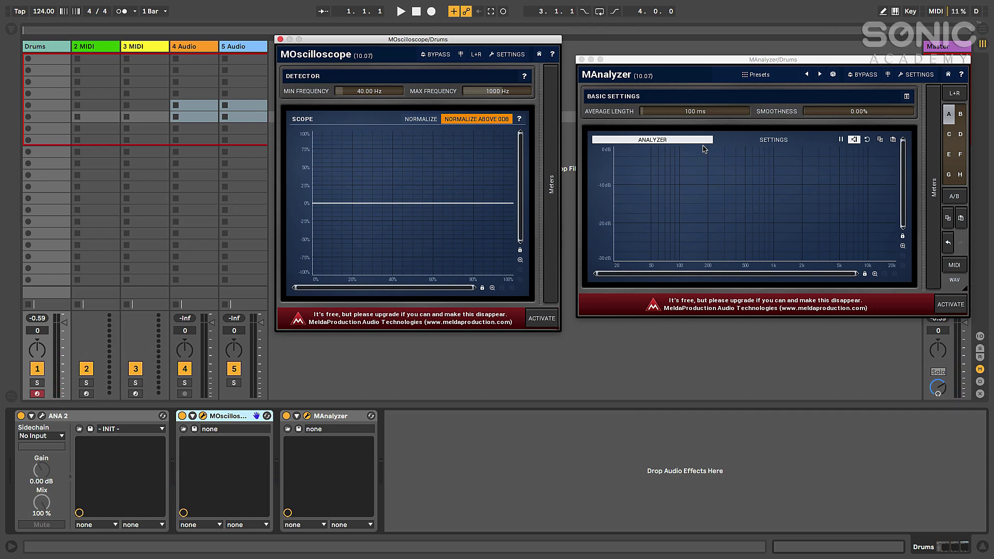
{"action": "left_click_drag", "start_coordinate": [698, 61], "coordinate": [710, 62]}
{"action": "left_click_drag", "start_coordinate": [445, 40], "coordinate": [461, 48]}
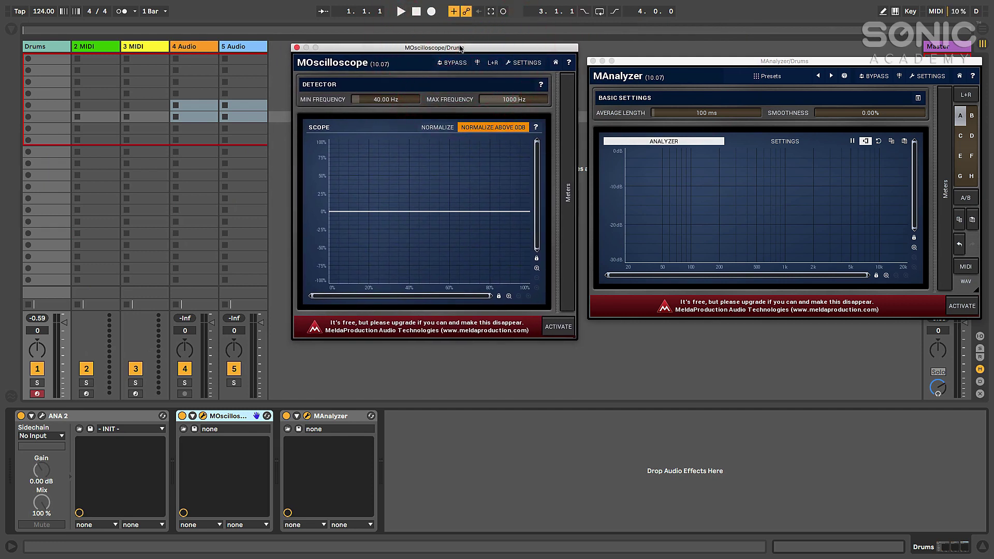
{"action": "left_click_drag", "start_coordinate": [459, 49], "coordinate": [458, 50]}
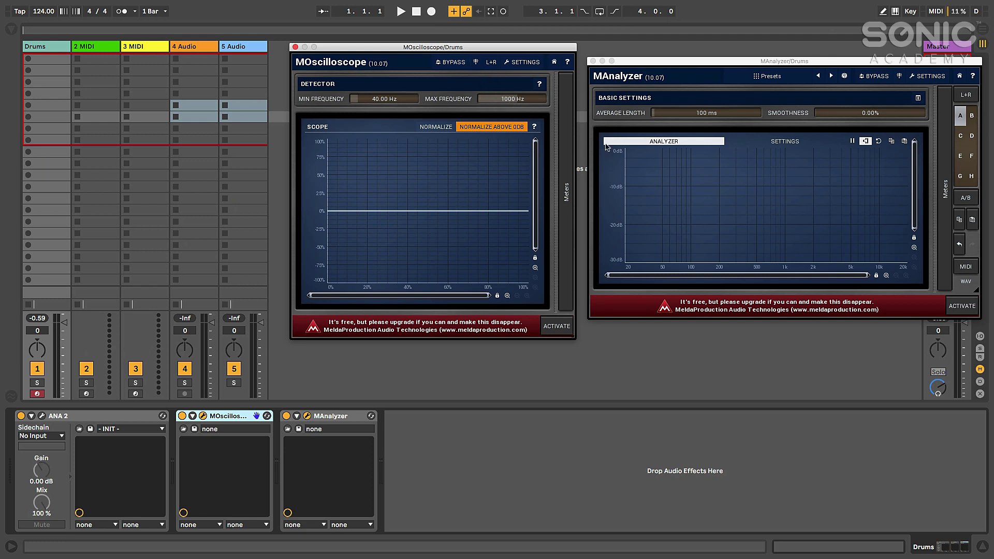
{"action": "key", "text": "s"}
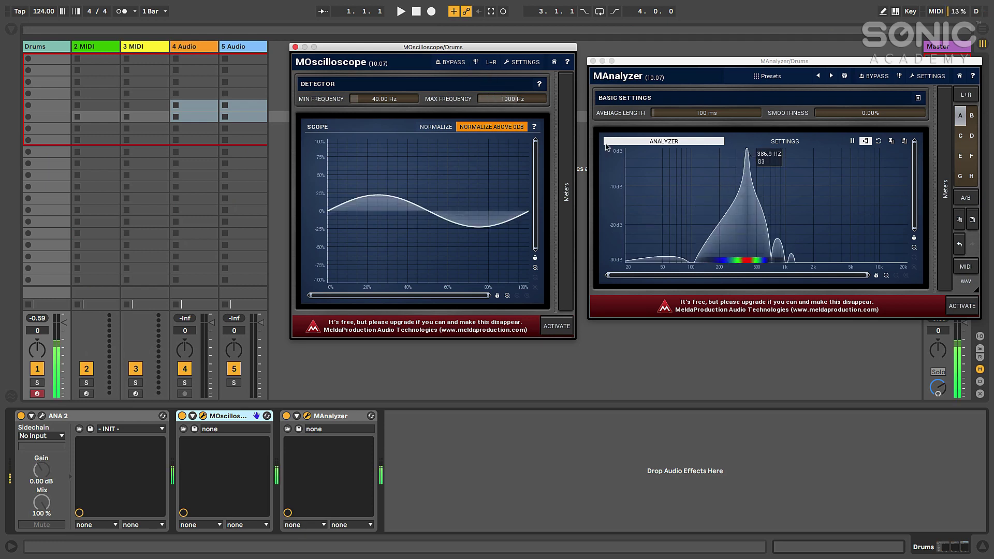
{"action": "key", "text": "j"}
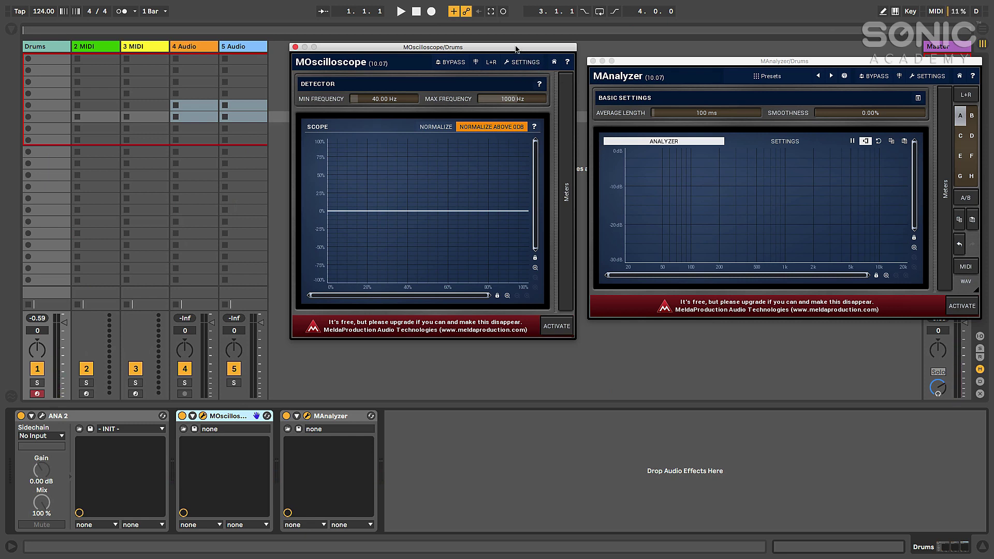
{"action": "left_click_drag", "start_coordinate": [516, 47], "coordinate": [515, 44]}
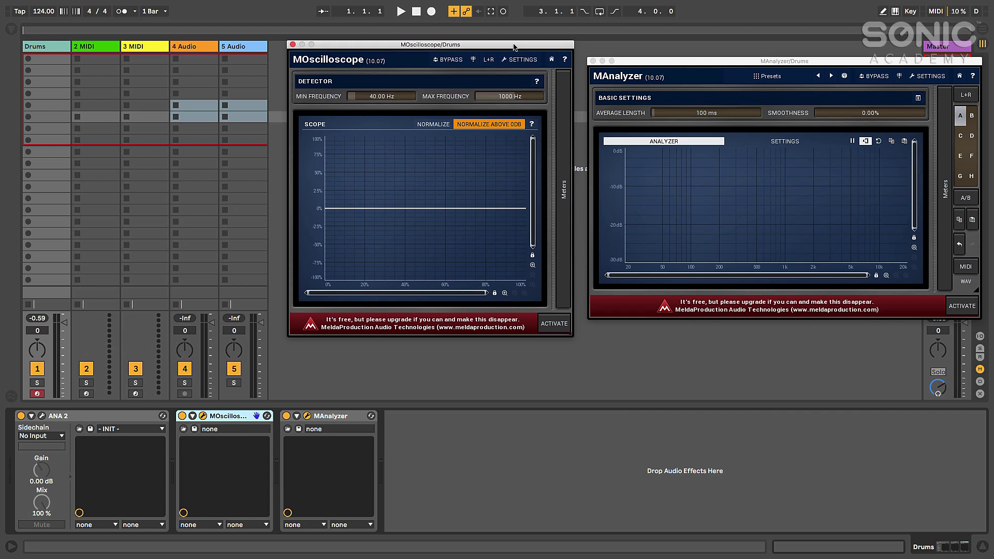
{"action": "left_click_drag", "start_coordinate": [515, 45], "coordinate": [513, 44]}
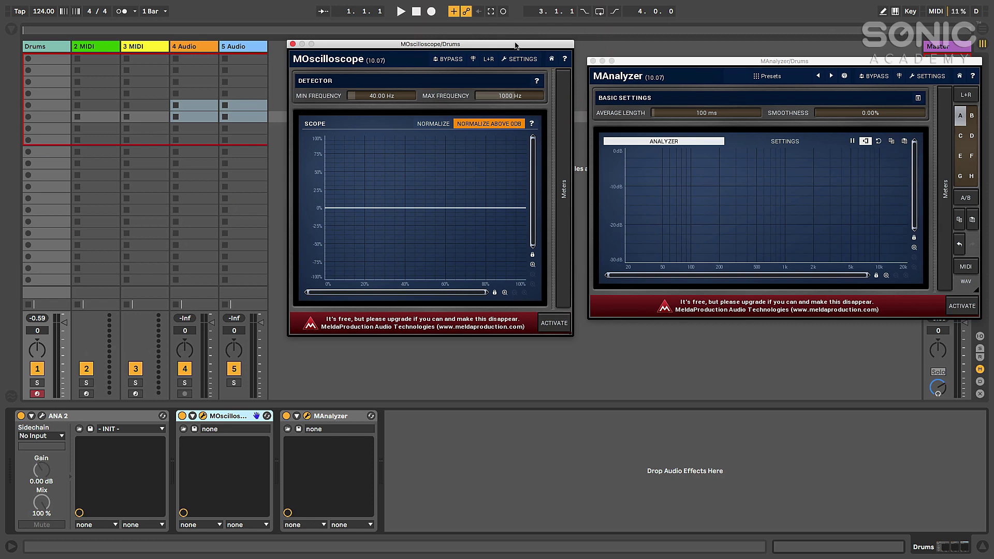
{"action": "left_click_drag", "start_coordinate": [515, 45], "coordinate": [518, 48]}
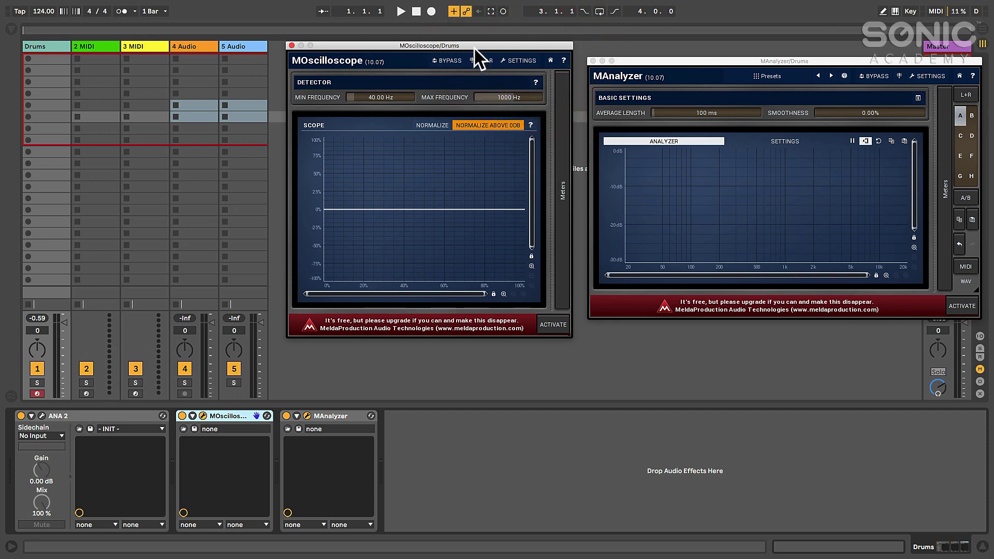
{"action": "left_click_drag", "start_coordinate": [475, 45], "coordinate": [469, 38]}
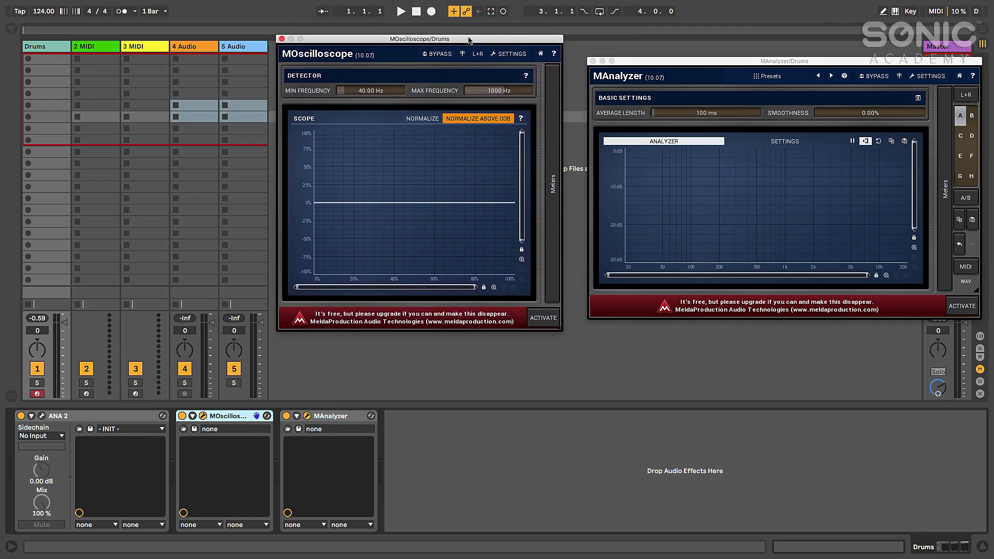
{"action": "left_click_drag", "start_coordinate": [637, 61], "coordinate": [636, 58]}
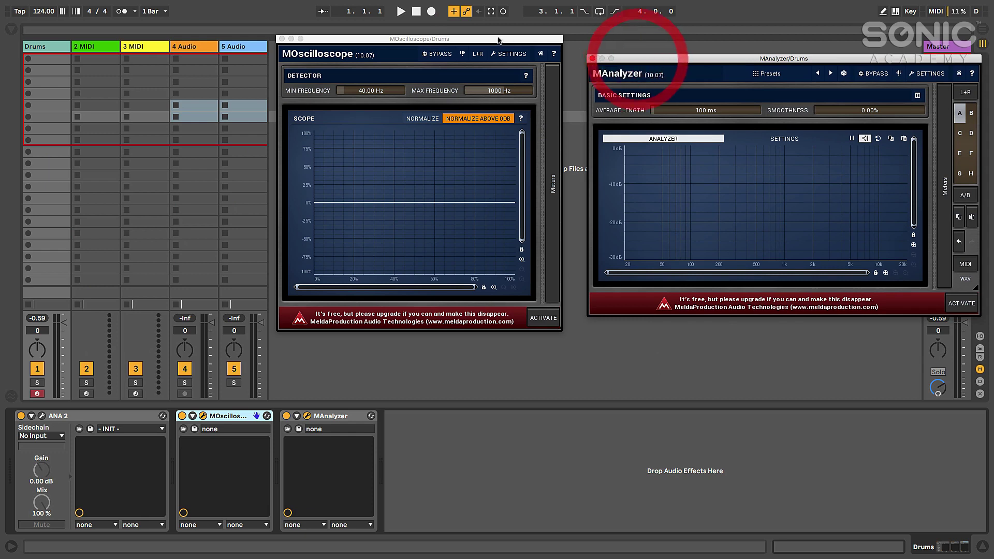
{"action": "left_click_drag", "start_coordinate": [498, 40], "coordinate": [507, 43]}
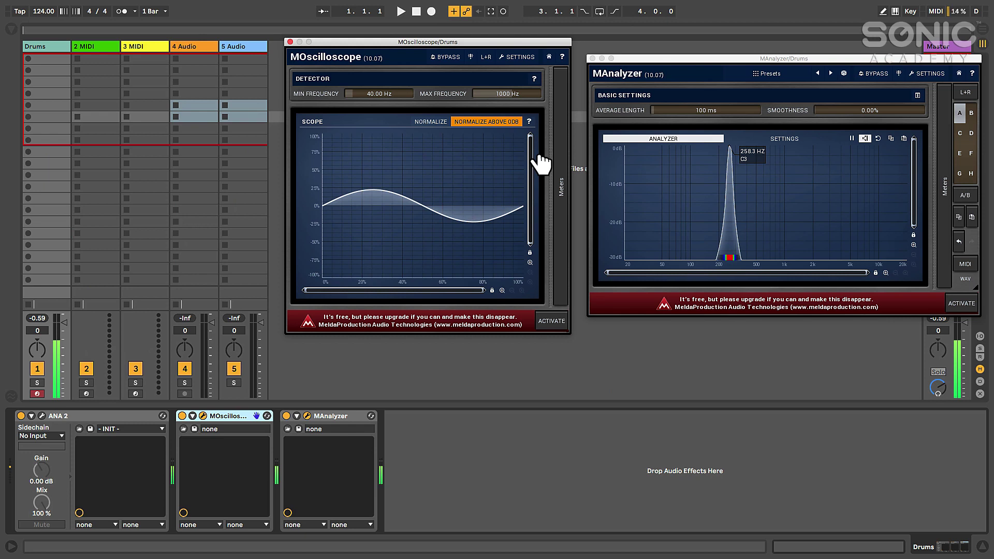
{"action": "left_click_drag", "start_coordinate": [516, 43], "coordinate": [516, 46]}
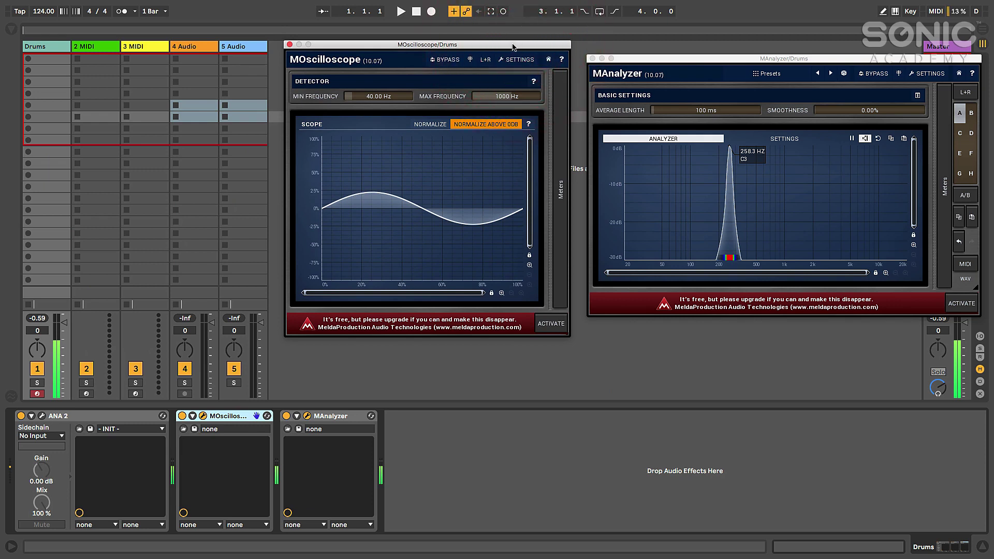
{"action": "left_click_drag", "start_coordinate": [512, 47], "coordinate": [513, 46]}
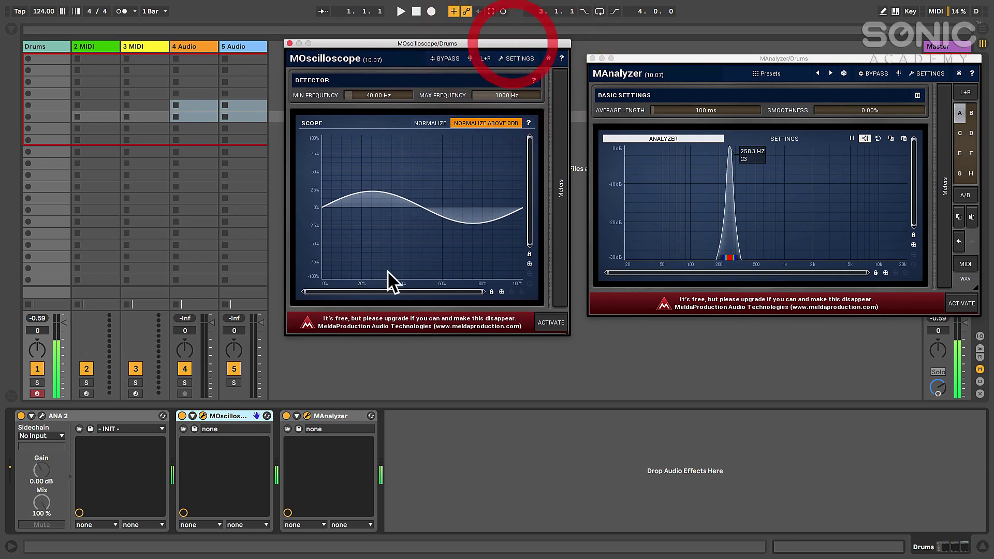
Step: Open the ANA 2 synth beside MAnalyzer, set oscillator 1's waveform to Saw and play a note to view its spectrum
{"action": "left_click", "coordinate": [42, 416]}
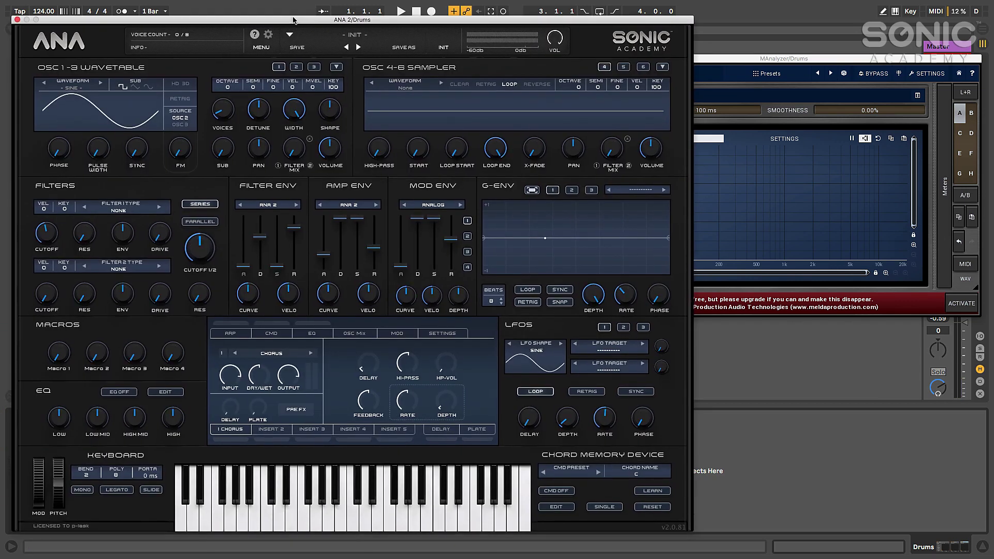
{"action": "left_click_drag", "start_coordinate": [794, 62], "coordinate": [854, 64]}
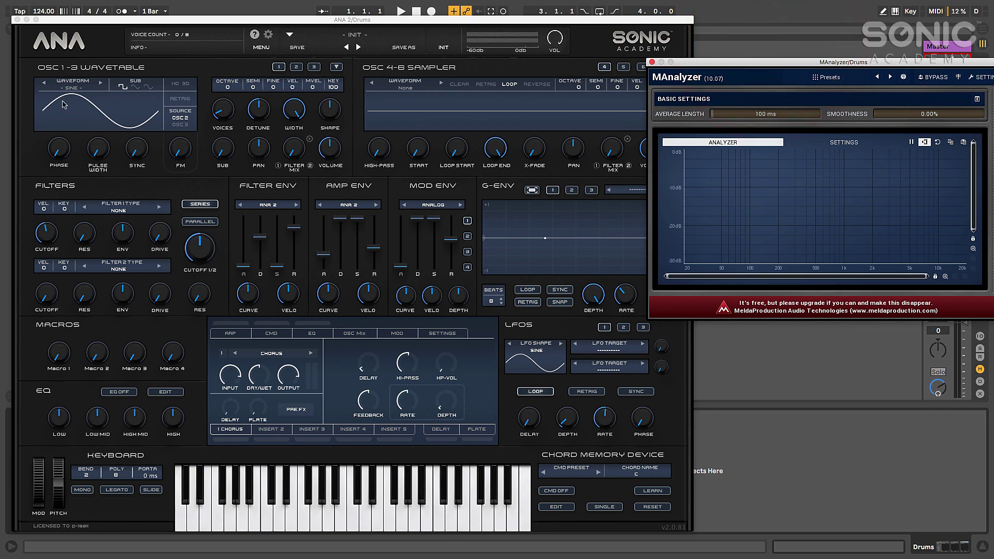
{"action": "left_click", "coordinate": [44, 85]}
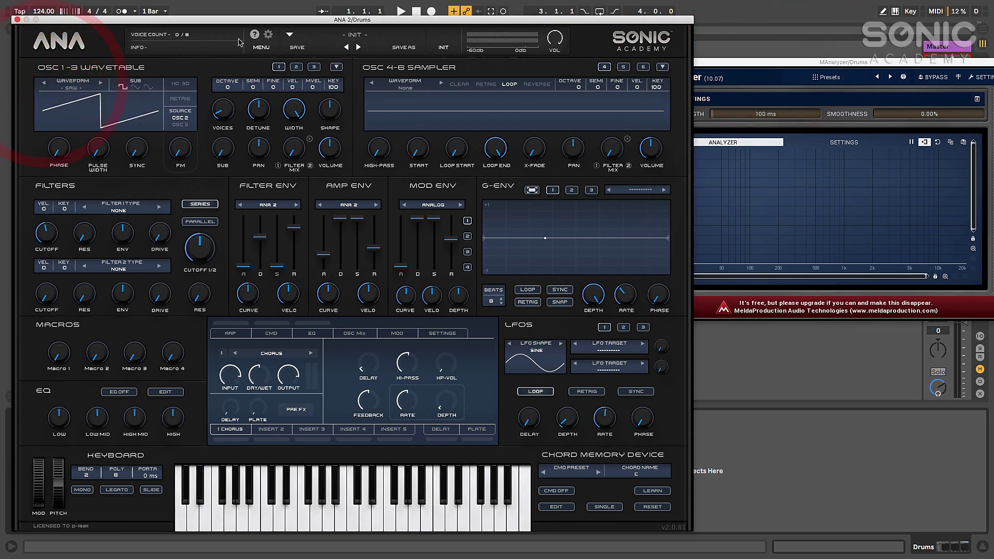
{"action": "left_click", "coordinate": [251, 20]}
{"action": "left_click_drag", "start_coordinate": [251, 20], "coordinate": [249, 21]}
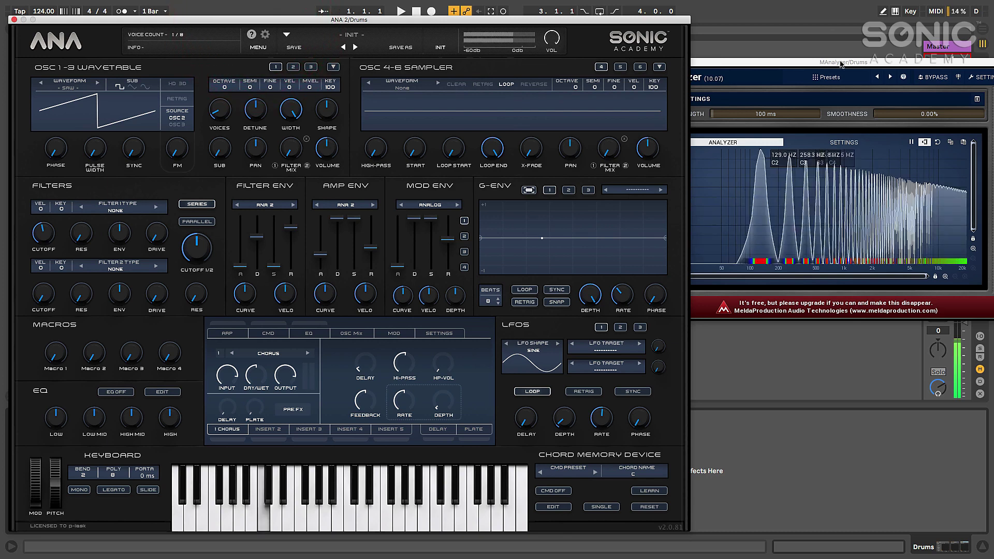
Step: Bring MAnalyzer into fuller view and set oscillator 1's waveform to Sine to compare its spectrum on a played C2 note
{"action": "left_click_drag", "start_coordinate": [841, 63], "coordinate": [810, 66]}
{"action": "left_click", "coordinate": [810, 66]}
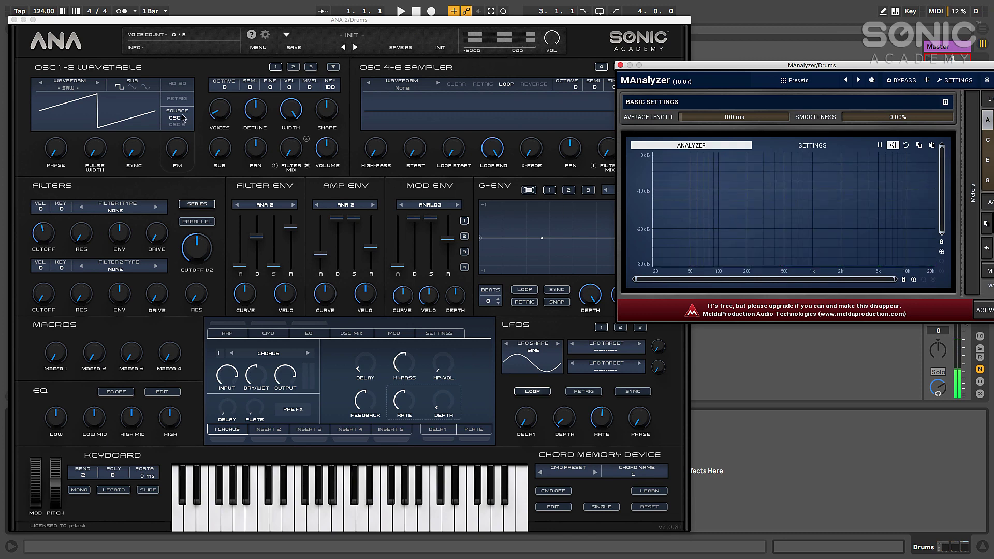
{"action": "left_click", "coordinate": [94, 83]}
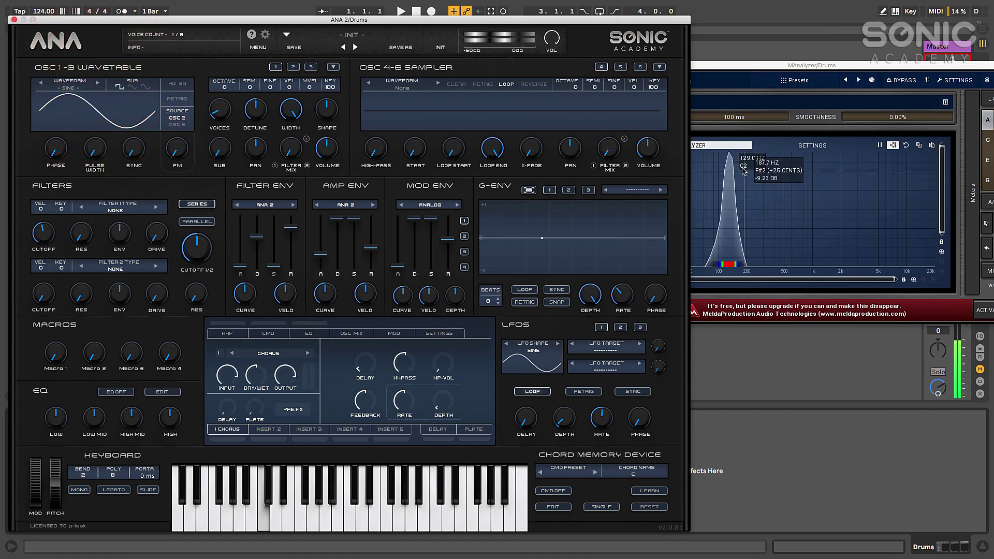
{"action": "left_click_drag", "start_coordinate": [742, 68], "coordinate": [753, 68]}
{"action": "left_click", "coordinate": [753, 67]}
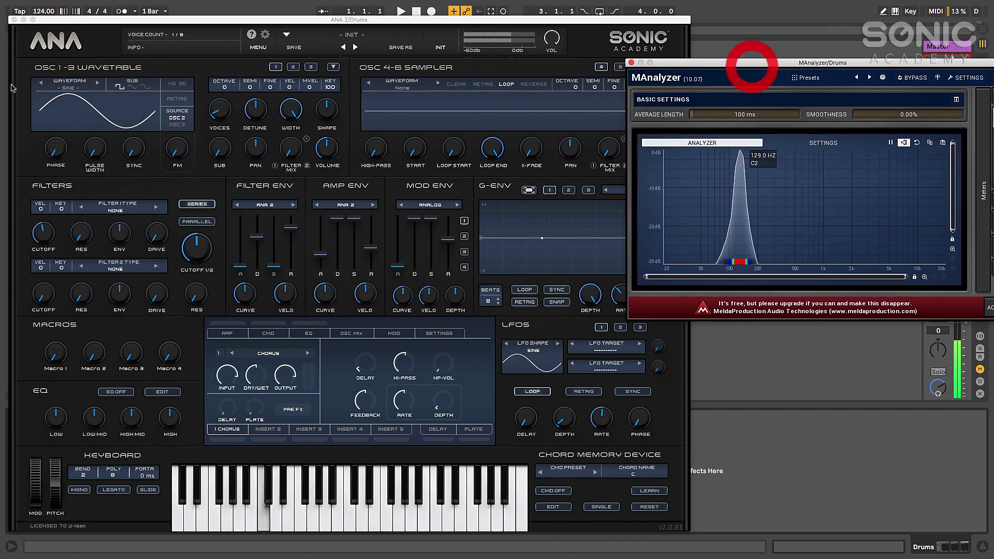
Step: Set oscillator 1's waveform to Saw, pause the MAnalyzer display and examine the fundamental and harmonic peaks
{"action": "left_click", "coordinate": [40, 82]}
{"action": "left_click_drag", "start_coordinate": [765, 64], "coordinate": [755, 63]}
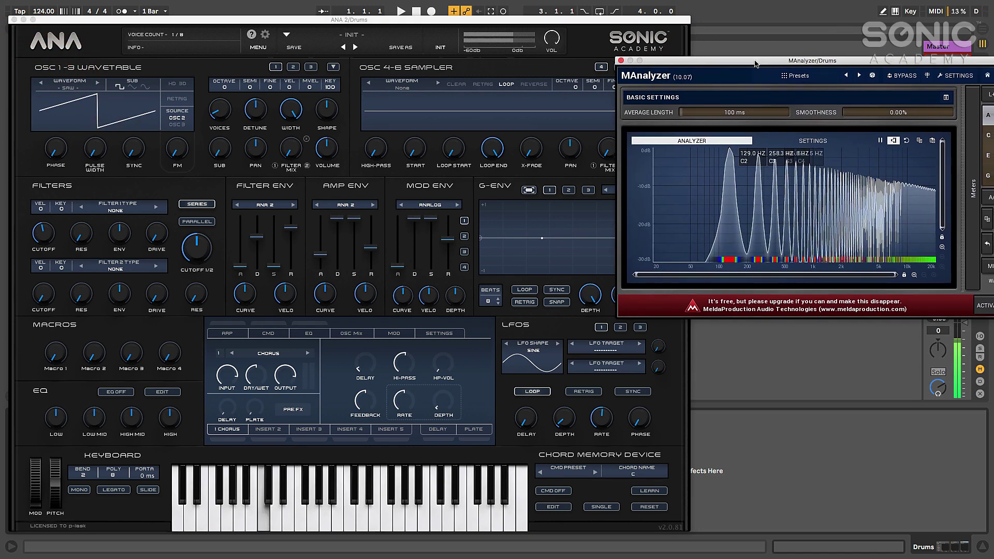
{"action": "mouse_move", "coordinate": [730, 148]}
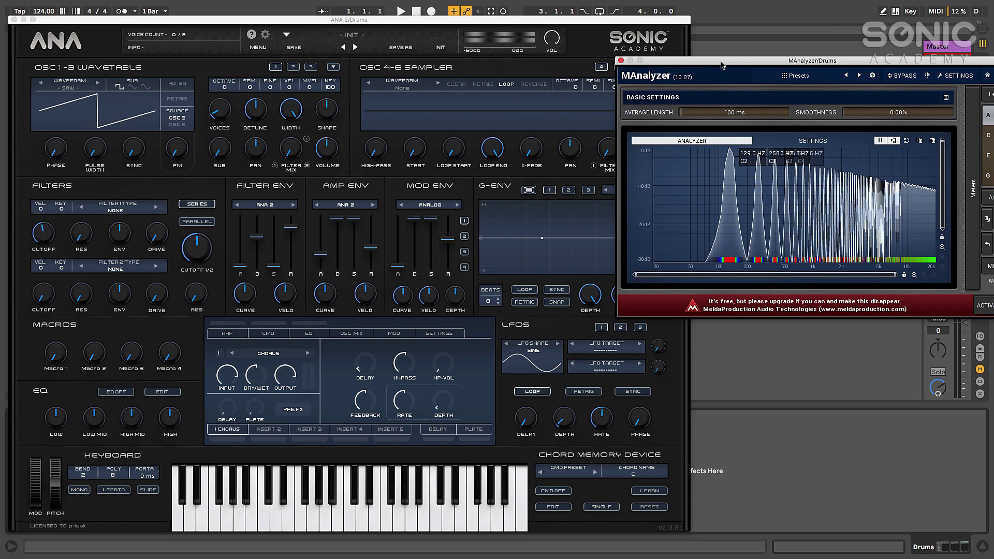
{"action": "left_click_drag", "start_coordinate": [722, 64], "coordinate": [739, 54]}
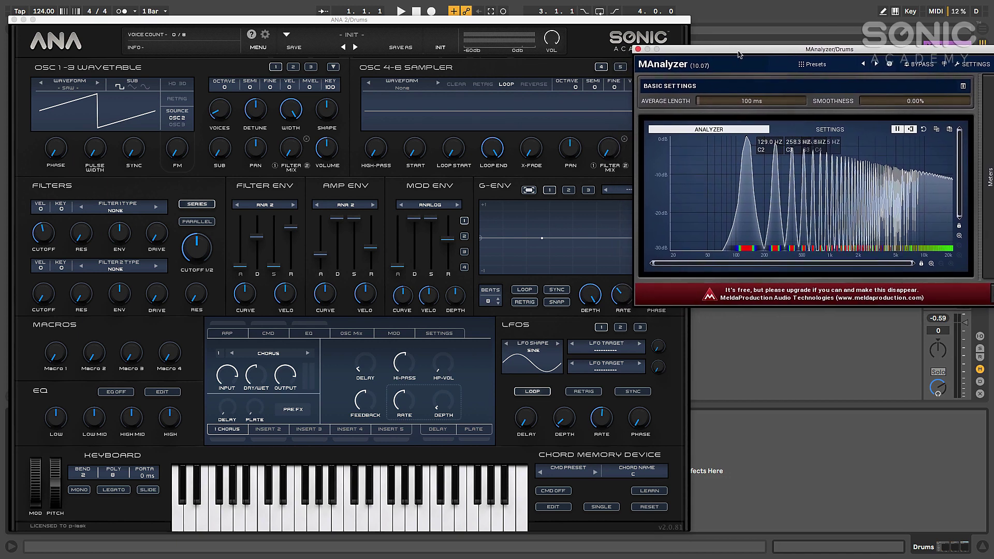
{"action": "left_click", "coordinate": [739, 54]}
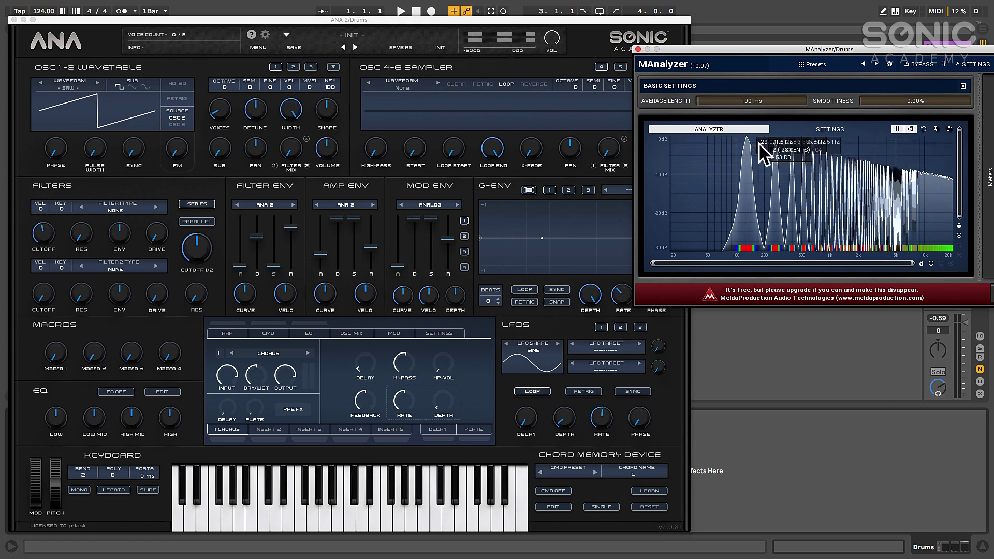
Step: Resume MAnalyzer and step oscillator 1's waveform through Sine to Square, pausing the display on a played C2 note
{"action": "left_click", "coordinate": [897, 129]}
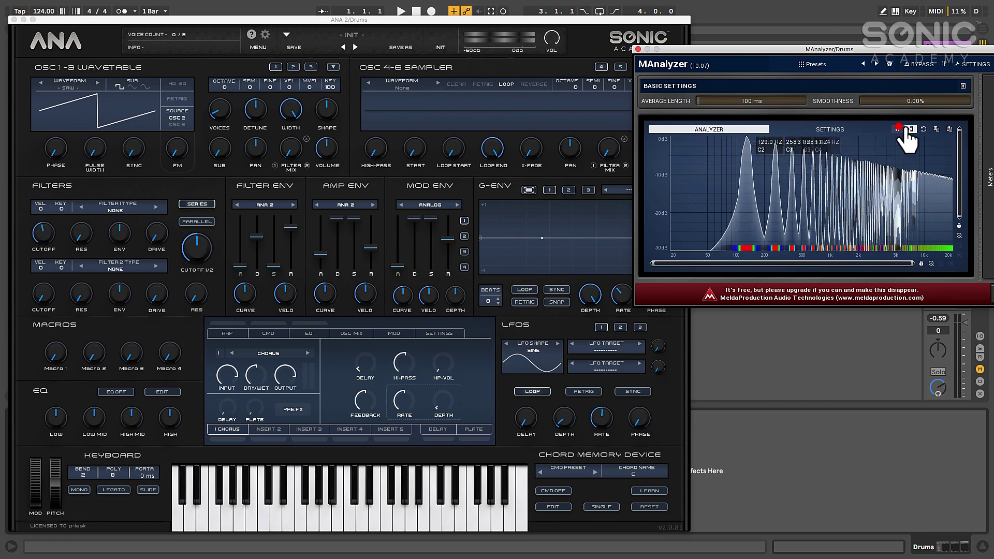
{"action": "left_click", "coordinate": [97, 84]}
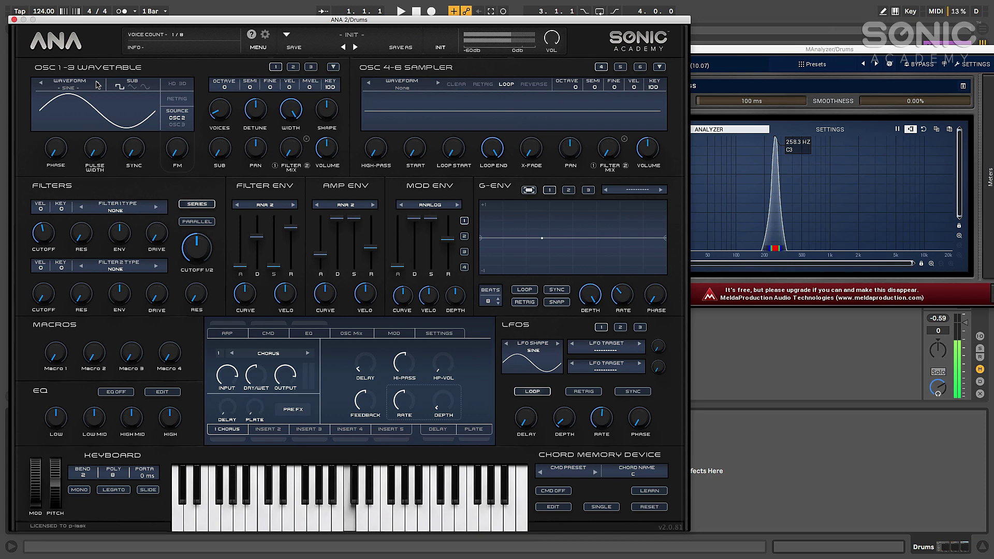
{"action": "left_click", "coordinate": [96, 85]}
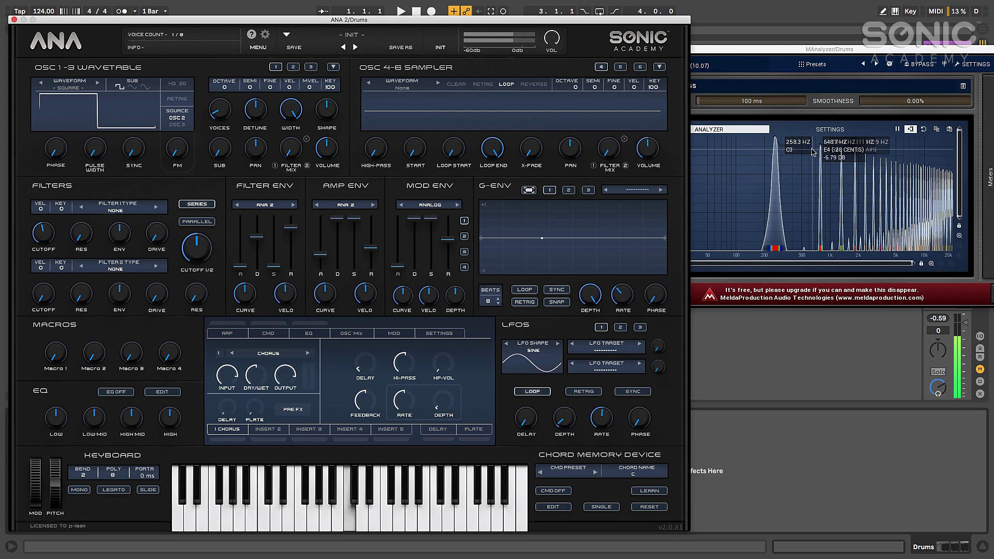
{"action": "key", "text": "a"}
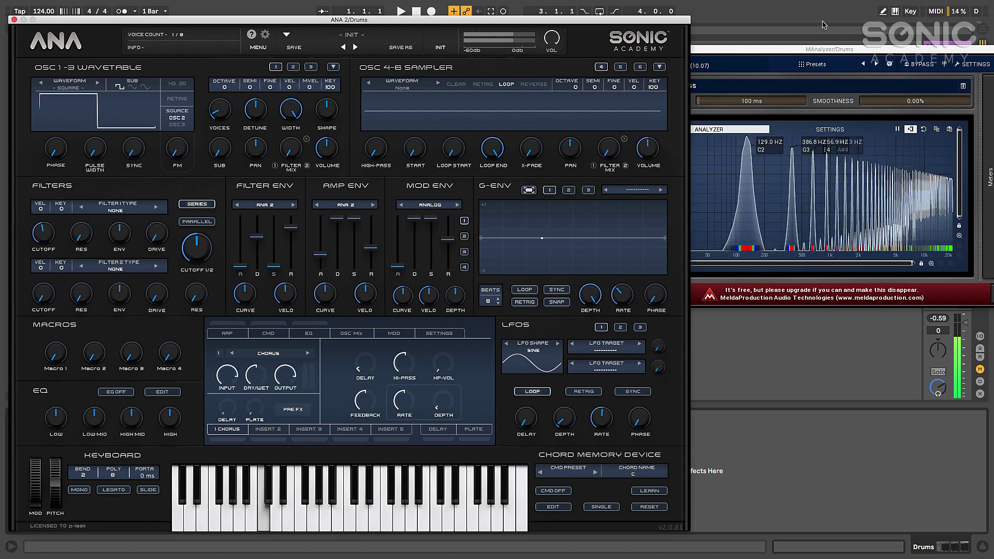
{"action": "left_click", "coordinate": [898, 130]}
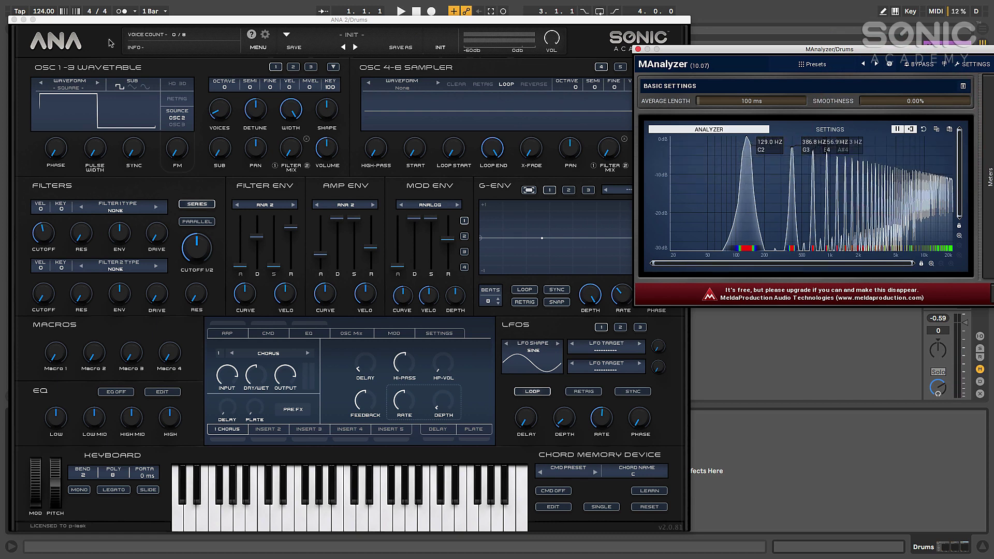
Step: Examine the fundamental and harmonic peaks in the square wave's paused spectrum while repositioning the ANA 2 and MAnalyzer windows
{"action": "left_click_drag", "start_coordinate": [180, 24], "coordinate": [182, 22]}
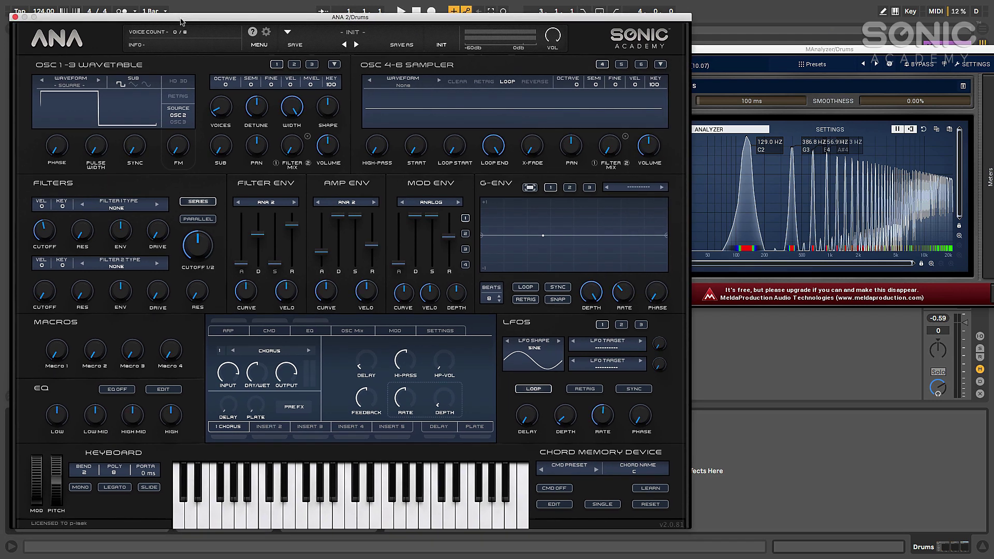
{"action": "left_click_drag", "start_coordinate": [716, 50], "coordinate": [727, 52]}
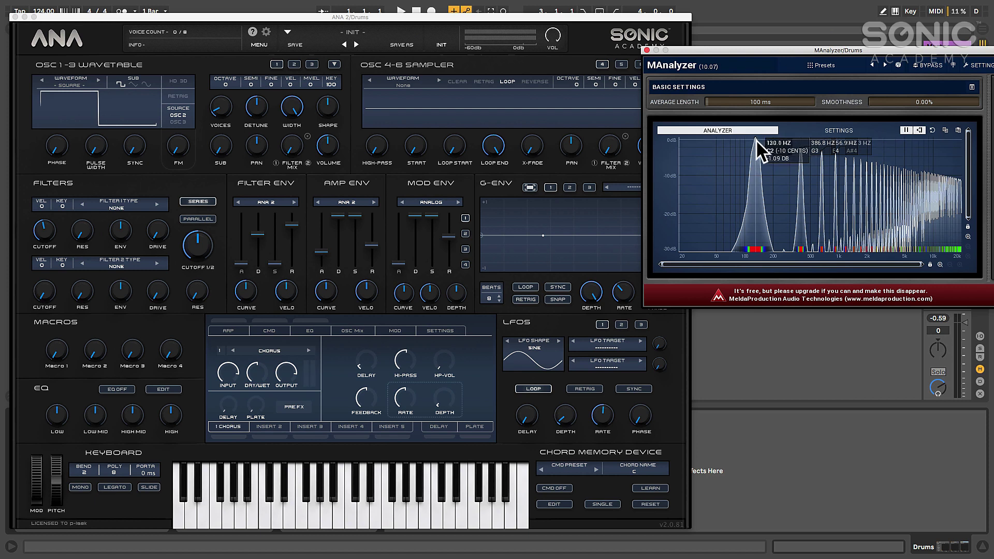
{"action": "left_click_drag", "start_coordinate": [762, 50], "coordinate": [778, 52]}
{"action": "left_click", "coordinate": [777, 52]}
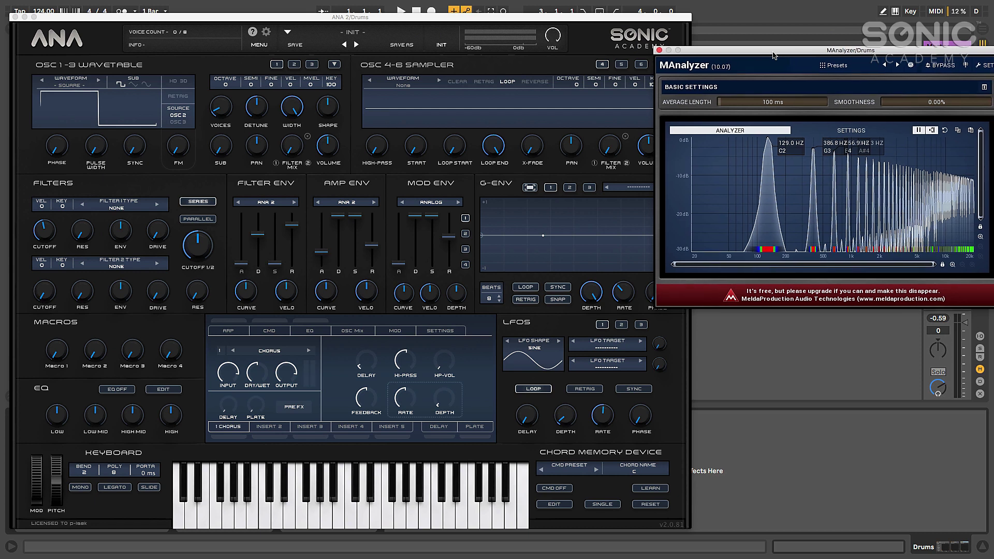
{"action": "left_click_drag", "start_coordinate": [777, 53], "coordinate": [765, 51]}
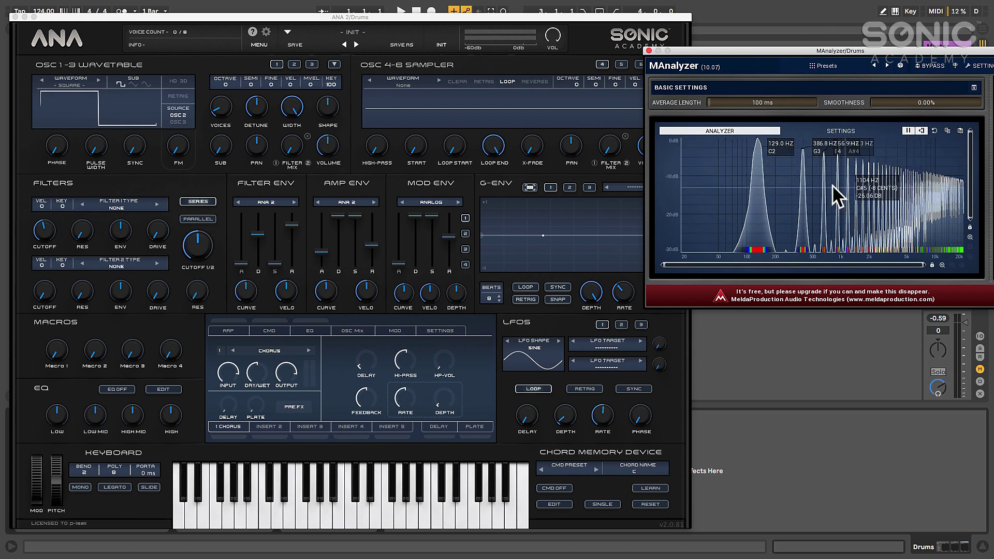
{"action": "left_click_drag", "start_coordinate": [768, 53], "coordinate": [777, 53]}
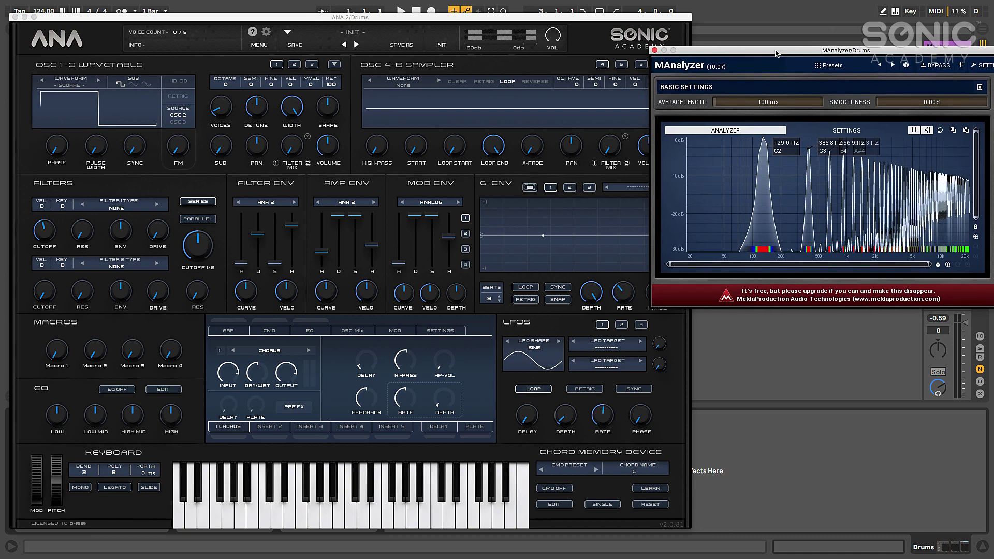